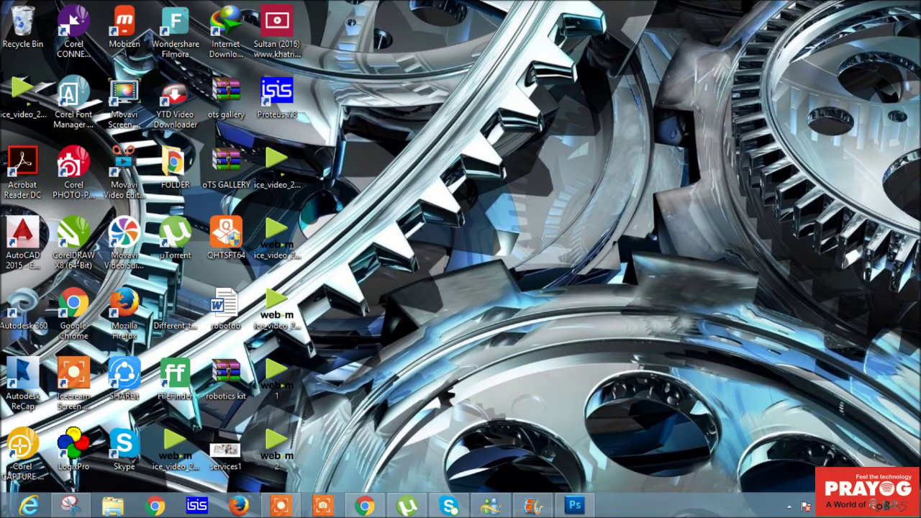
- Search Google for "proteus isis" in Chrome and look at the Software Informer page for Proteus 7 Professional
click(365, 505)
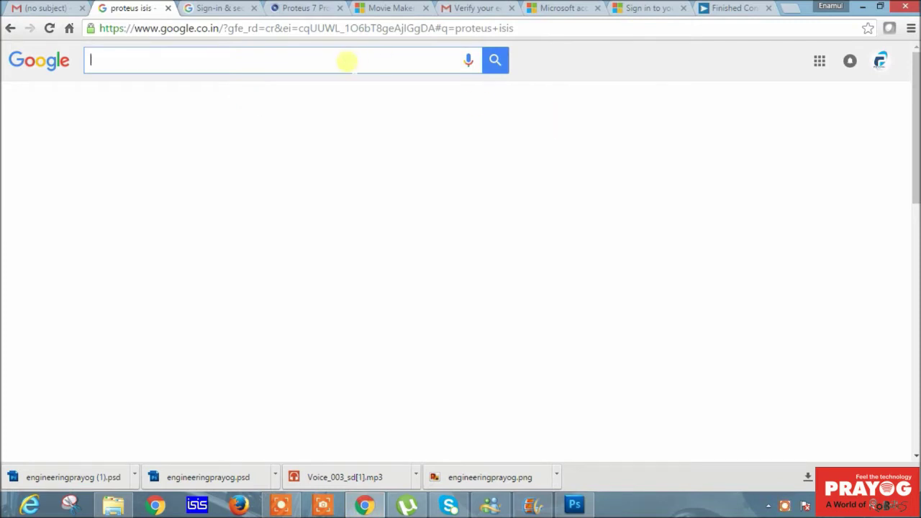
text(proteus)
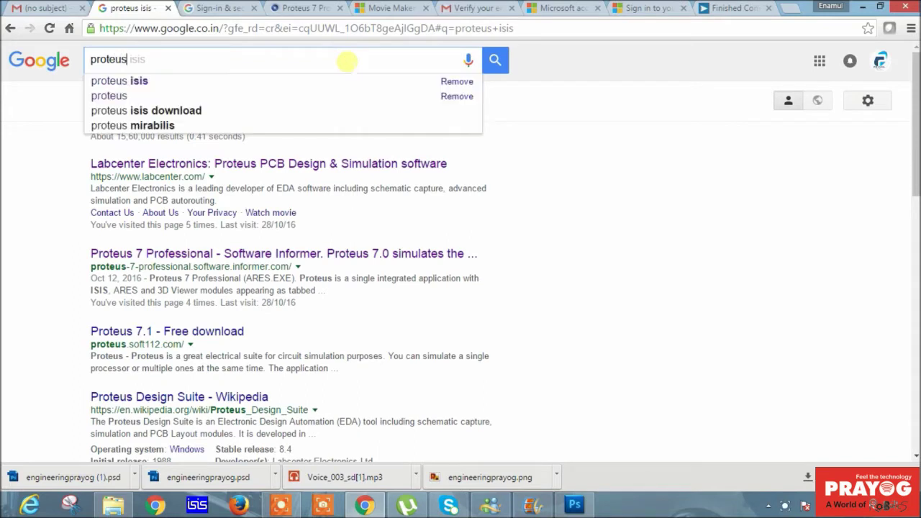
click(190, 86)
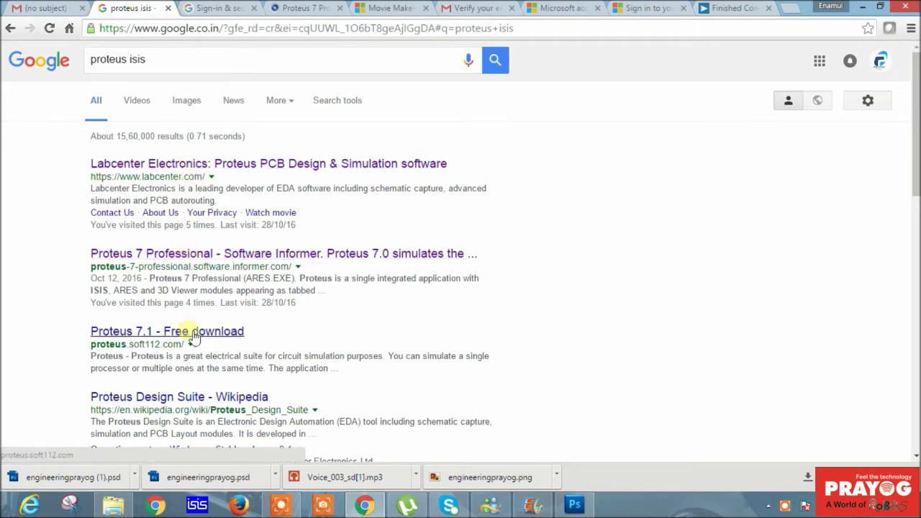
click(339, 254)
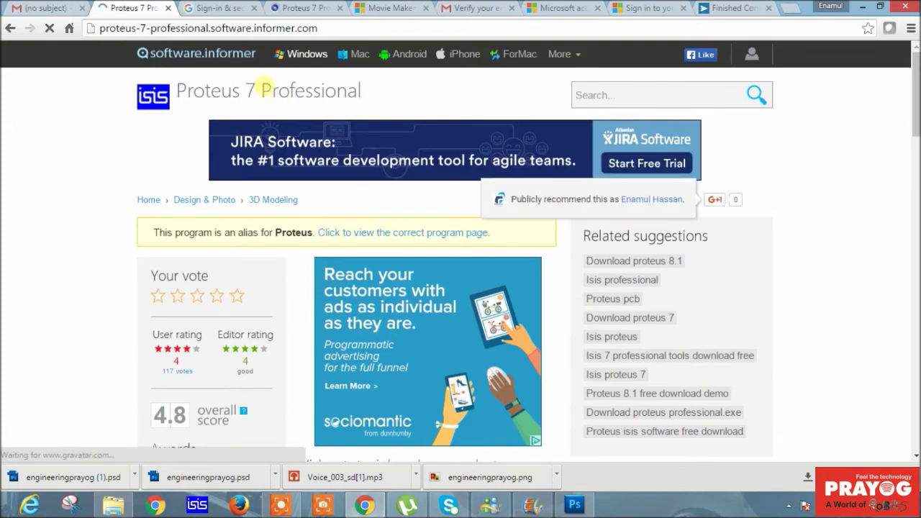
click(858, 6)
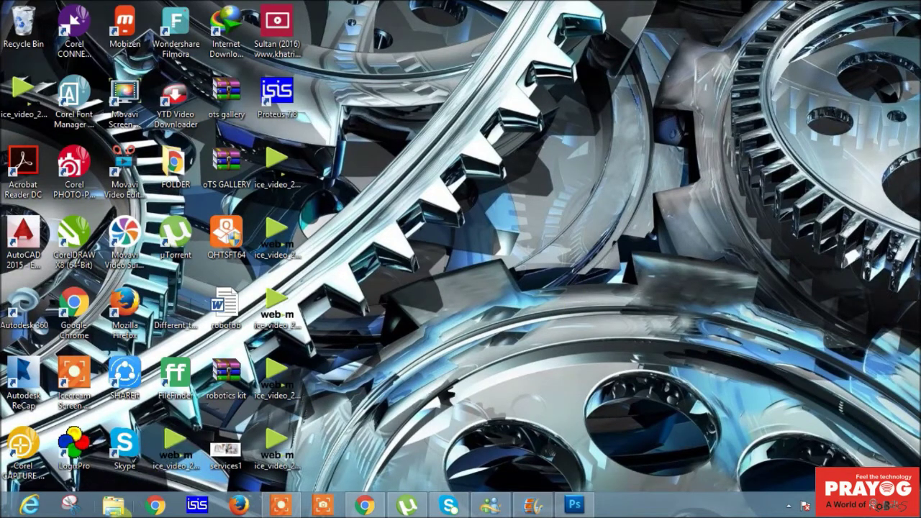
- Run the P7.8i installer from the OTSS SOFTWARE\Proteus7.8i folder on drive G: in File Explorer and allow it to start
click(113, 507)
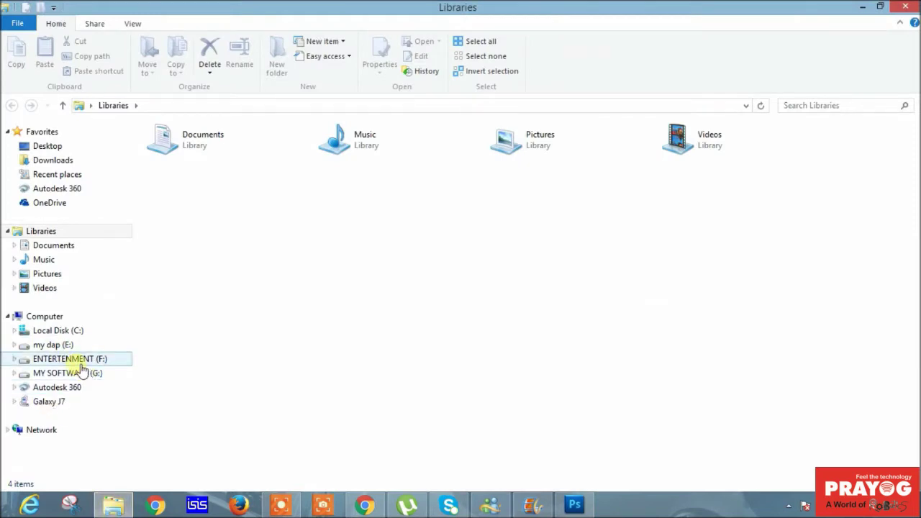
click(82, 371)
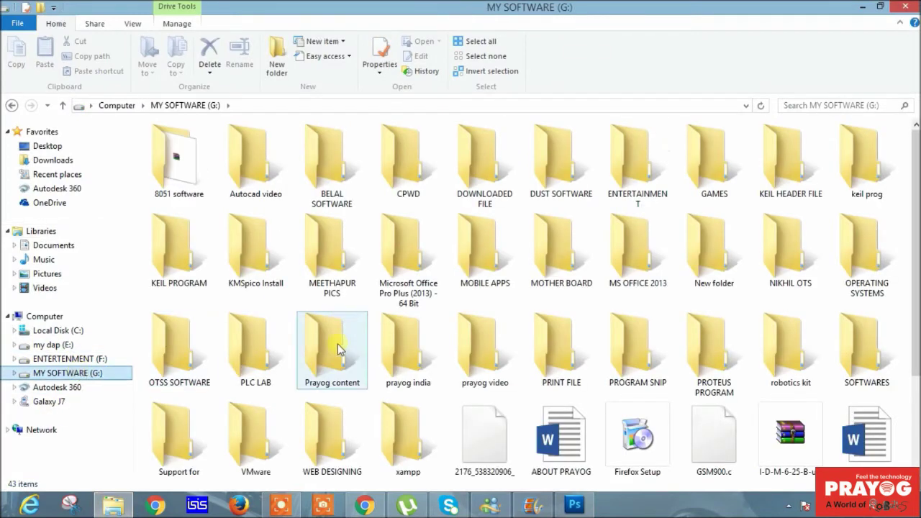
click(407, 360)
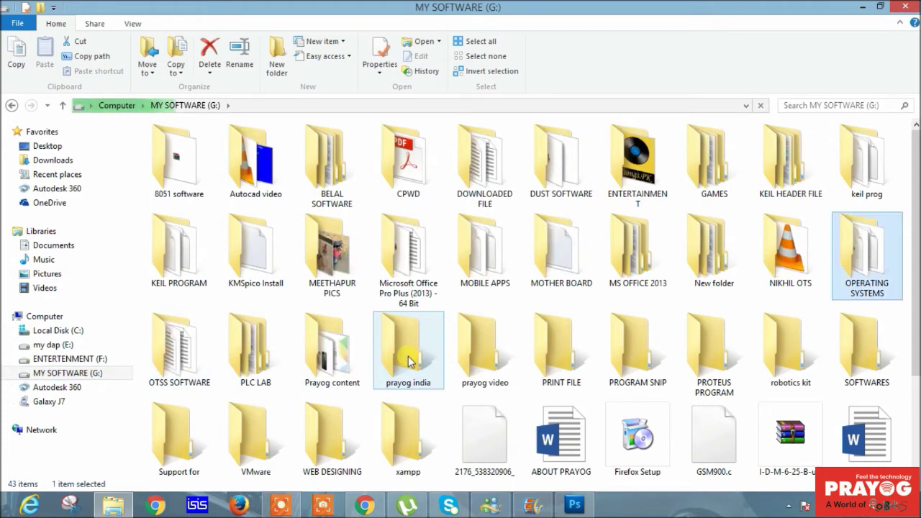
double_click(194, 370)
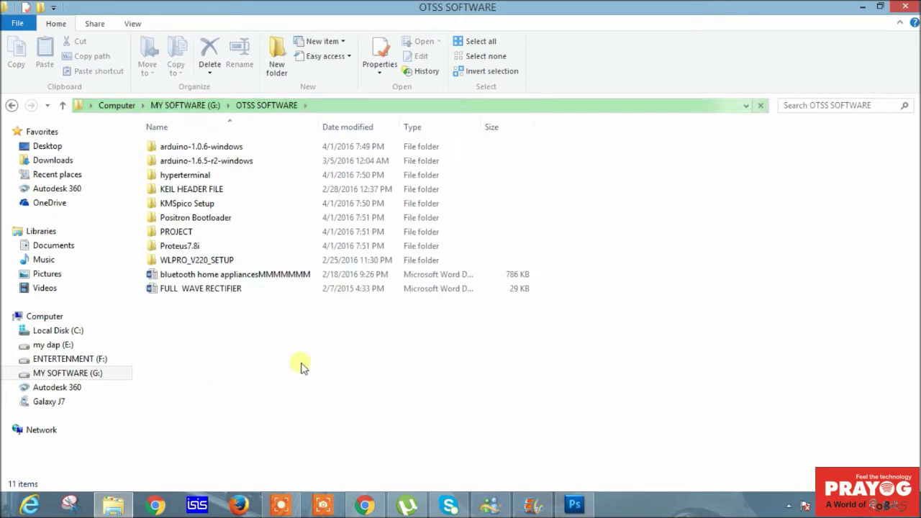
double_click(187, 251)
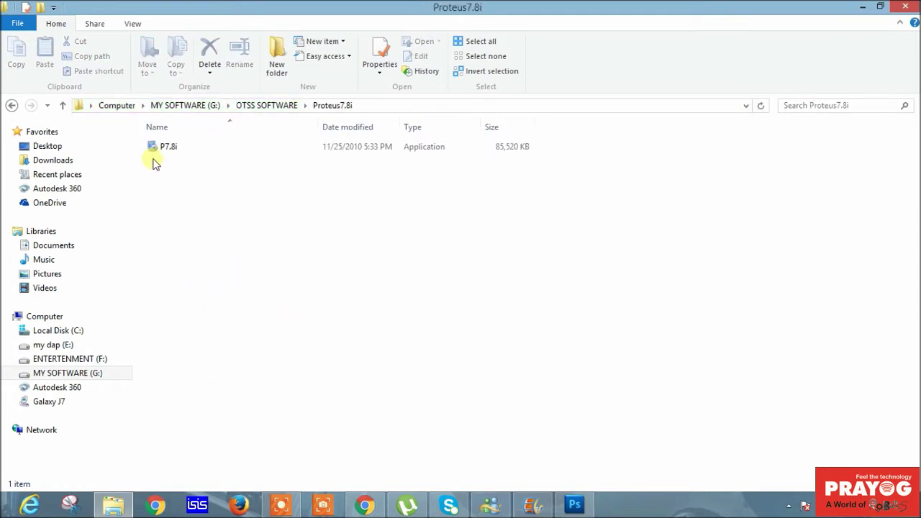
double_click(160, 151)
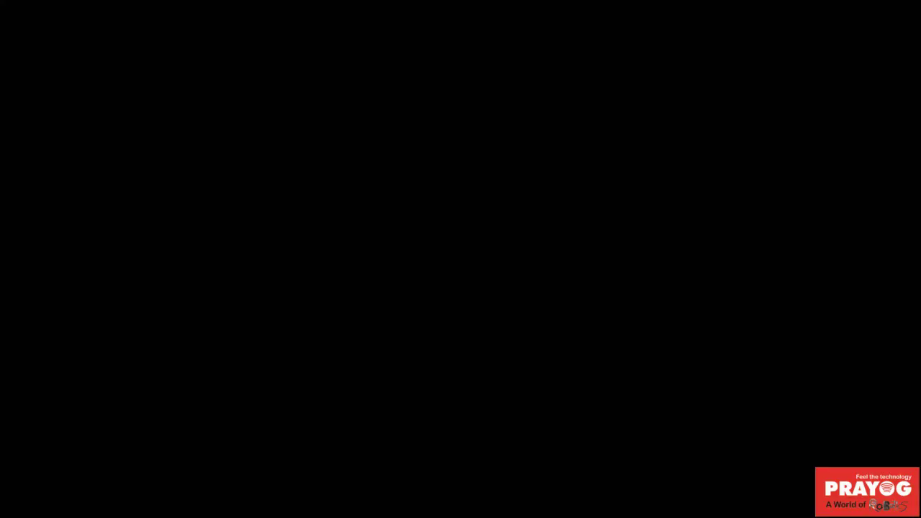
click(522, 284)
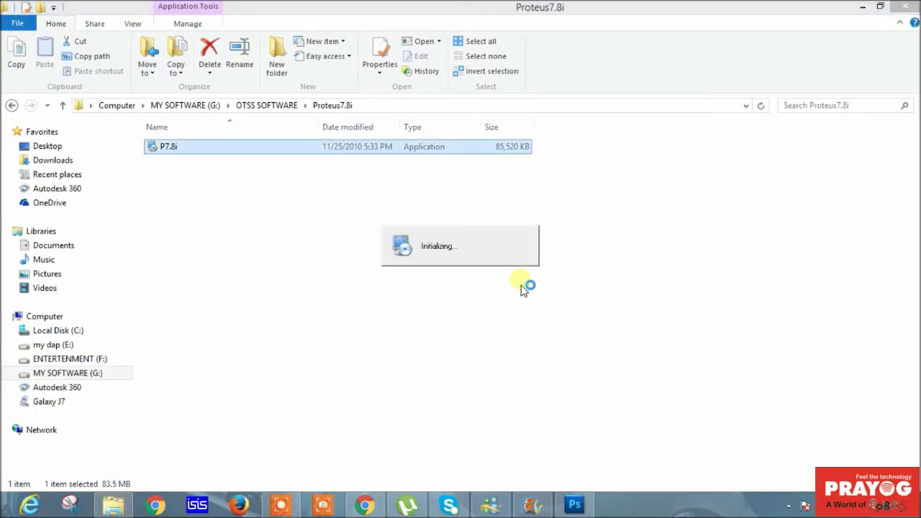
- Agree to the setup's license terms and enter "Engineering Prayog" as the company, keeping the default install folder
click(529, 372)
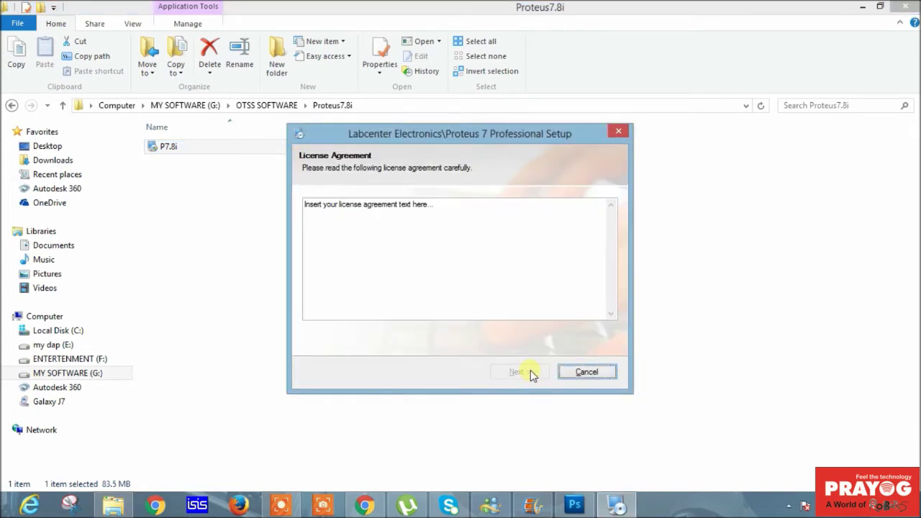
click(441, 332)
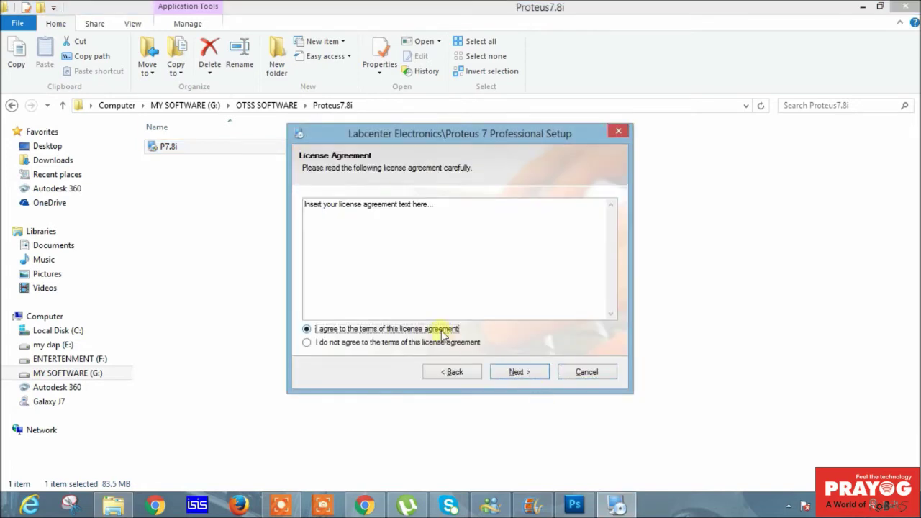
click(518, 372)
click(385, 250)
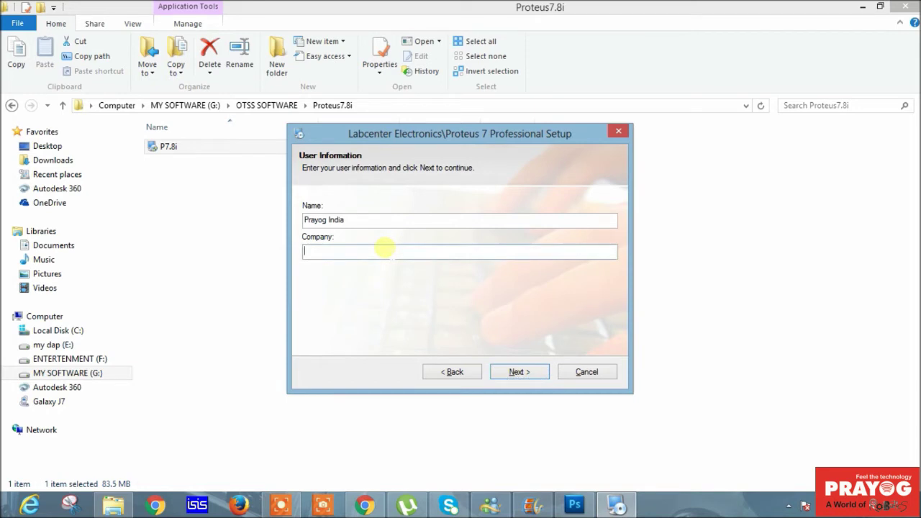
text(Engineering Prayog)
click(525, 377)
click(525, 378)
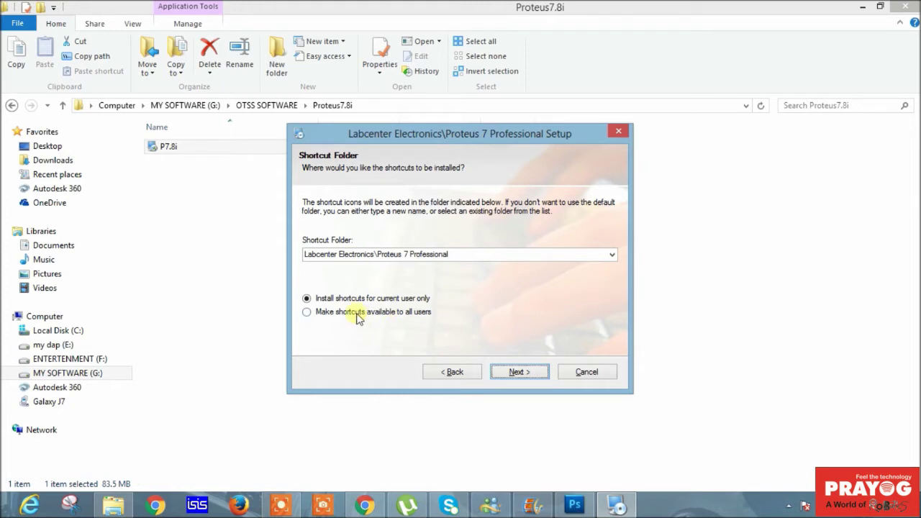
- Make the shortcuts available to all users, install Proteus 7 Professional and finish the setup
click(307, 312)
click(519, 372)
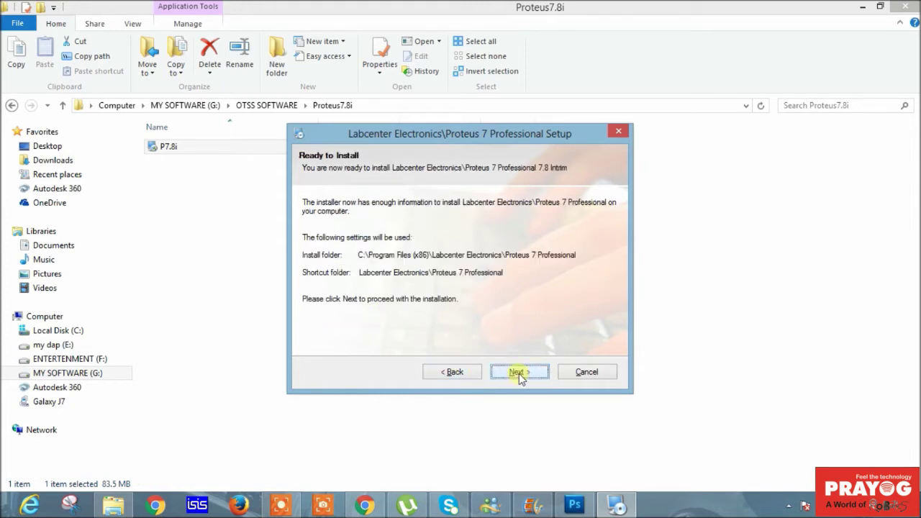
click(518, 372)
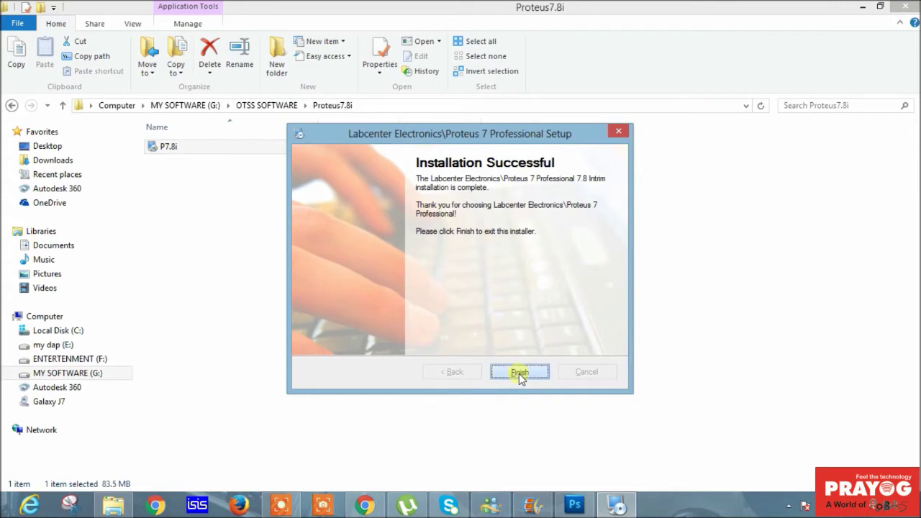
click(519, 372)
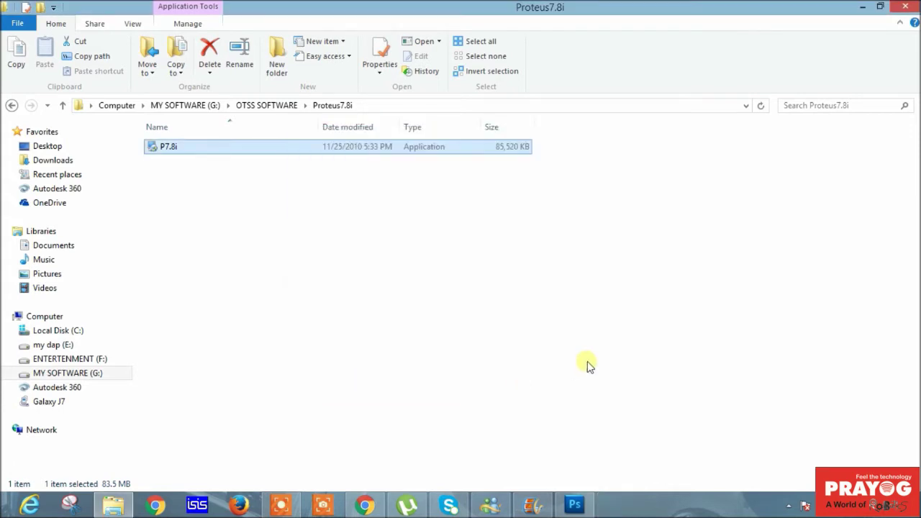
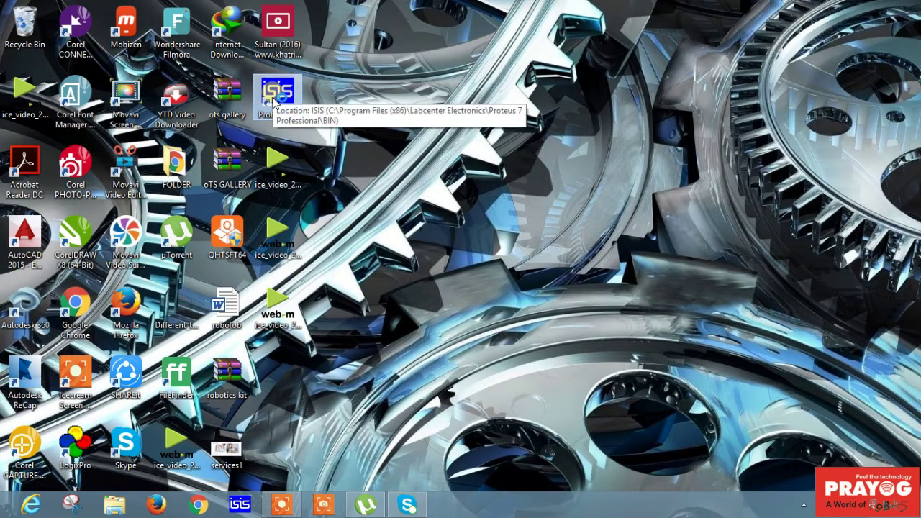
- Launch Proteus 7.8 from the desktop and decline the online renewal of the Update Service Contract
double_click(273, 104)
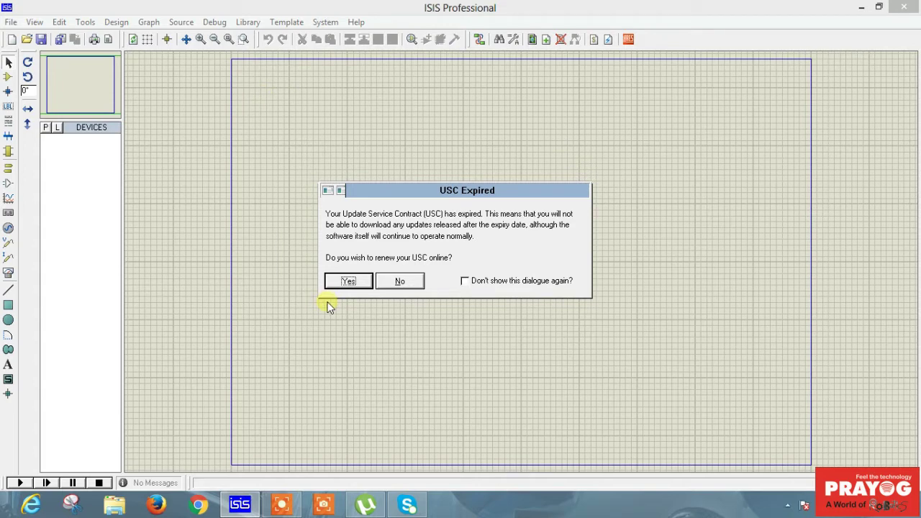
click(399, 280)
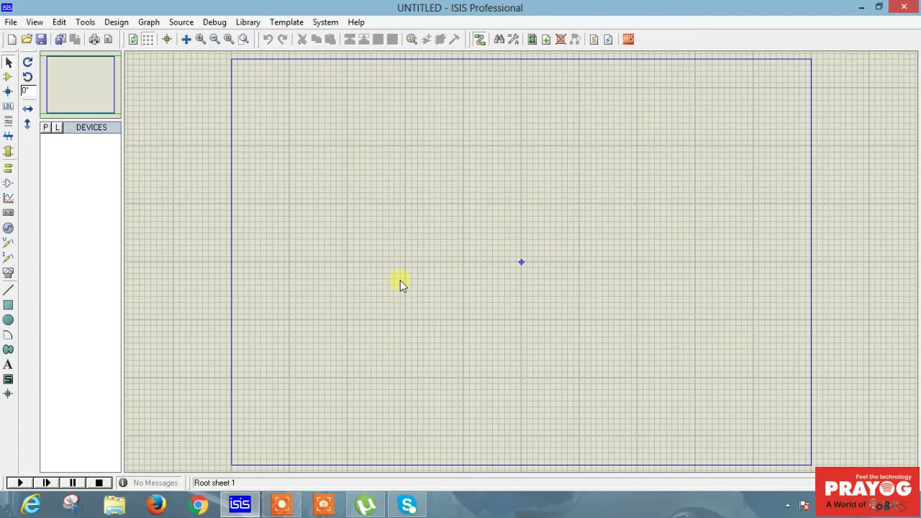
click(11, 22)
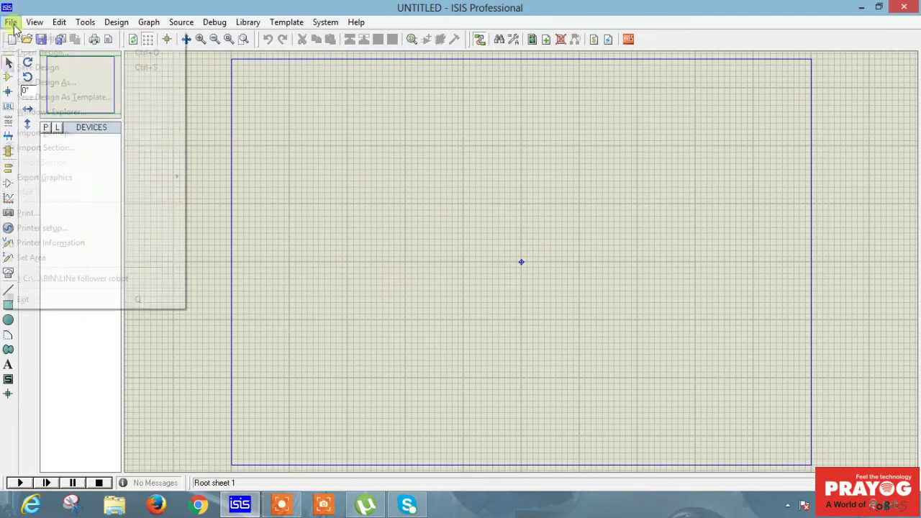
click(40, 37)
click(400, 281)
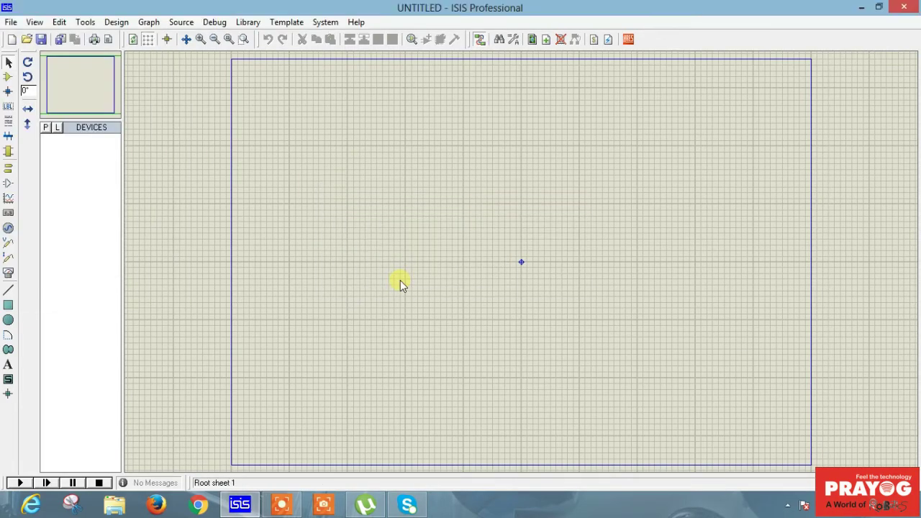
- Create a new design based on the DEFAULT template
click(12, 23)
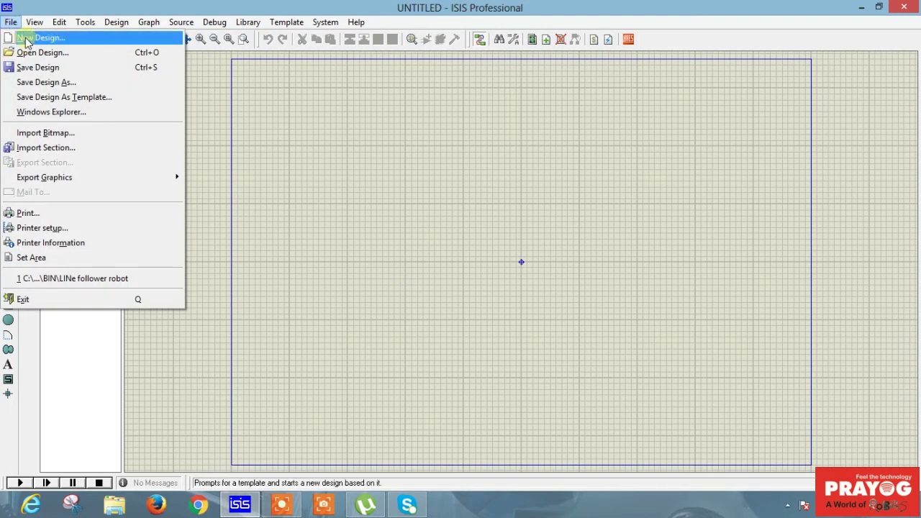
click(40, 37)
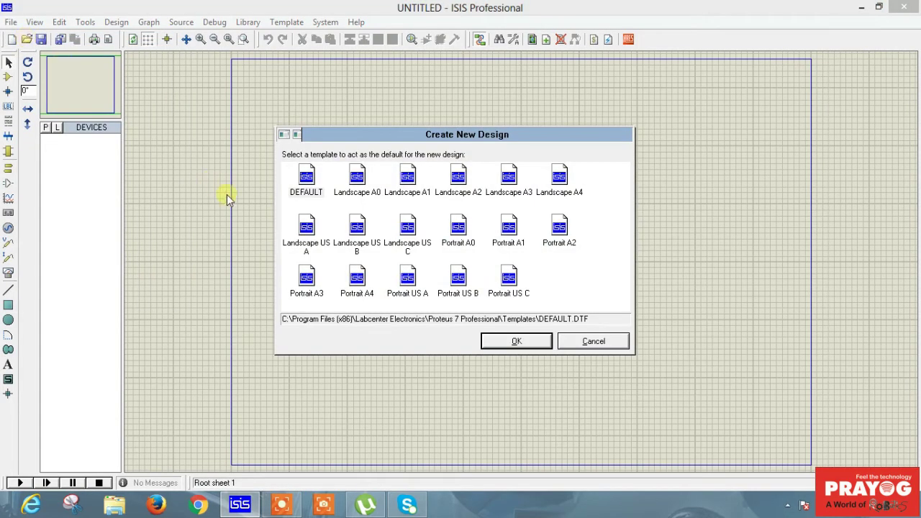
click(307, 187)
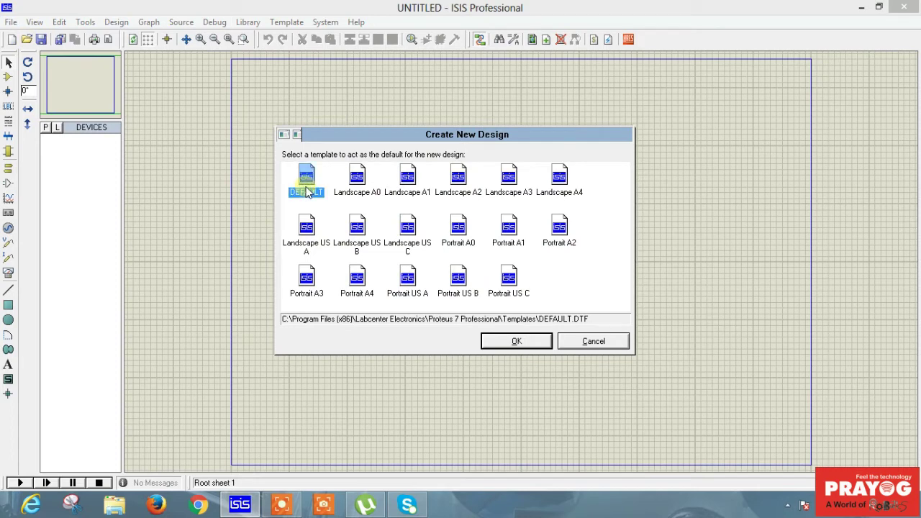
click(502, 343)
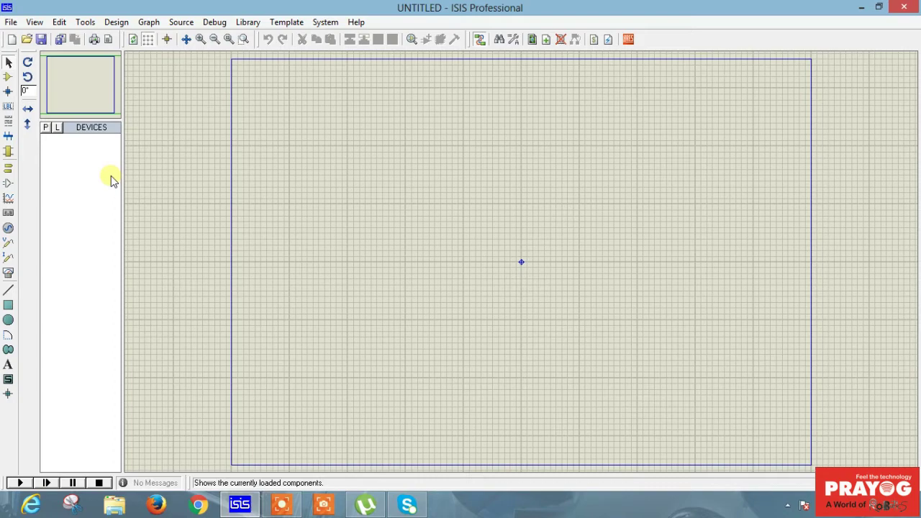
- Search the device library for "ACTIVE LED" and add LED-GREEN to the design's device list
click(46, 128)
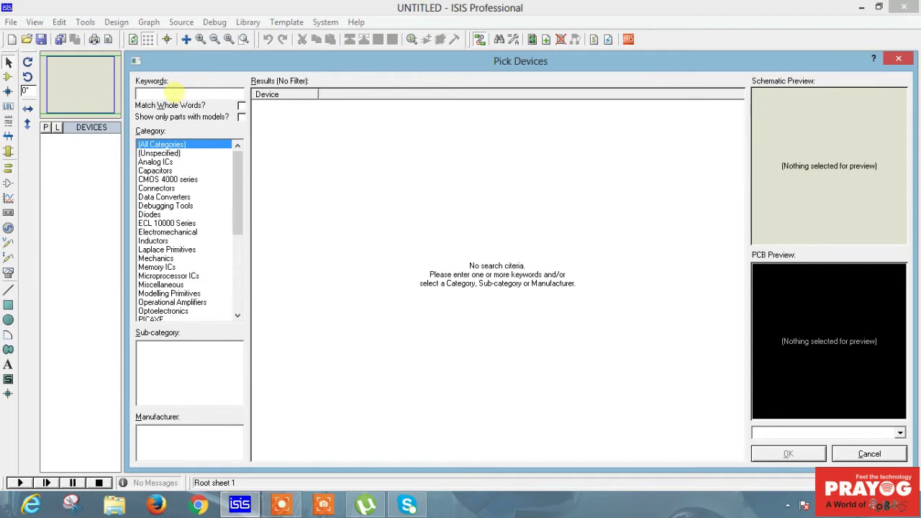
text(ACTIVE LED)
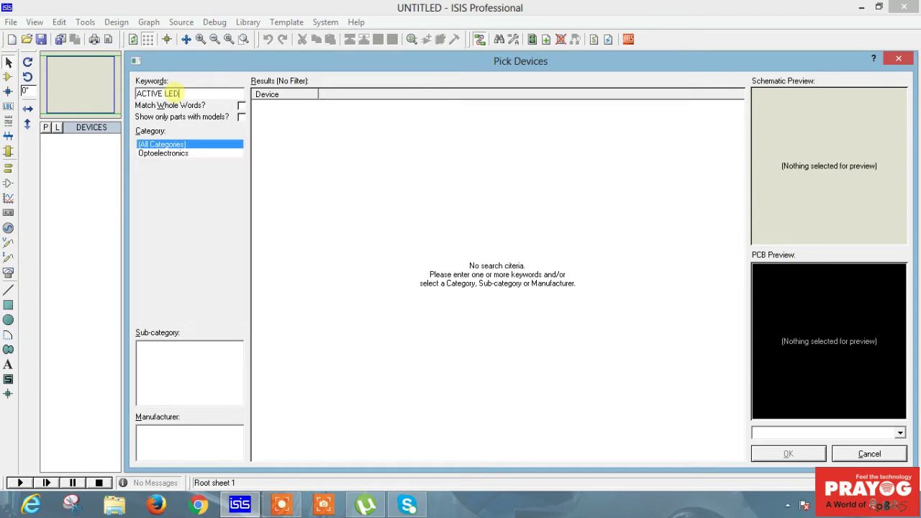
double_click(352, 154)
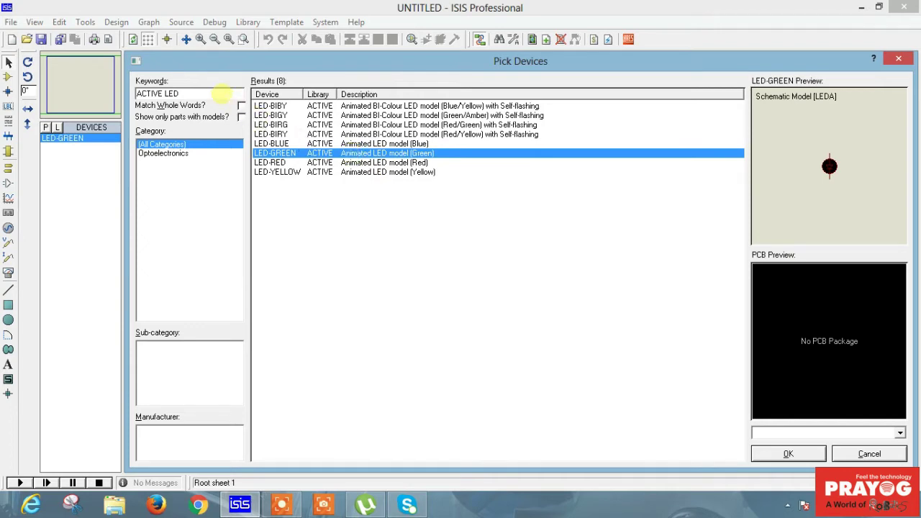
- Replace the device search keywords with "MOTOR" and add the simple DC MOTOR from the ACTIVE library to the device list
click(222, 92)
key(BackSpace)
key(BackSpace)
key(BackSpace)
key(BackSpace)
key(BackSpace)
key(BackSpace)
key(BackSpace)
key(BackSpace)
key(BackSpace)
key(BackSpace)
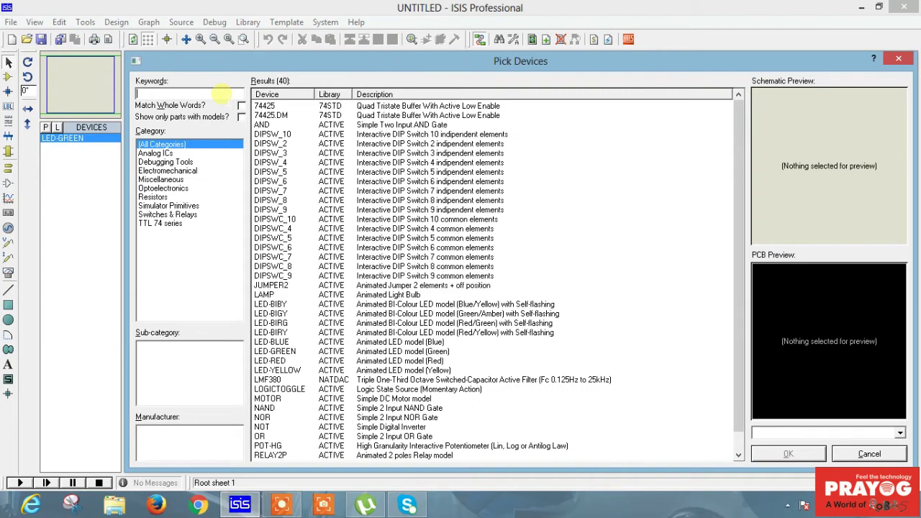
text(MOTOR)
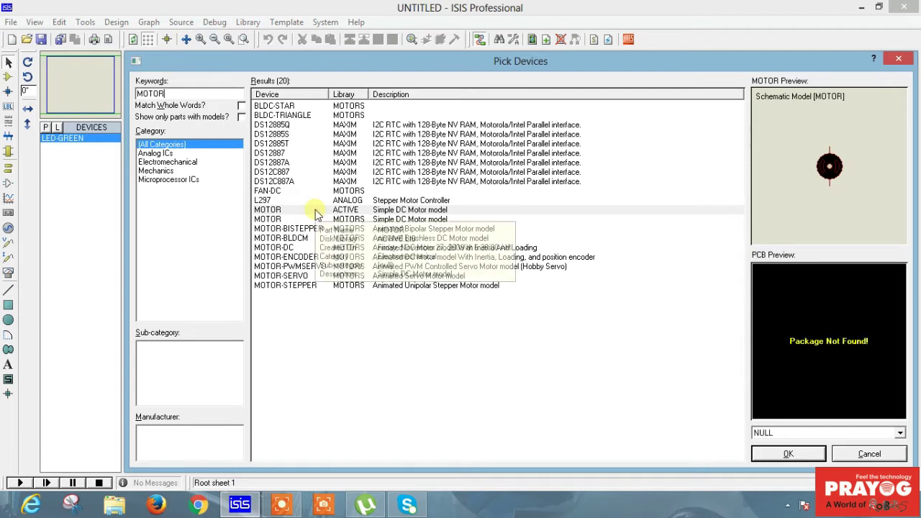
double_click(316, 211)
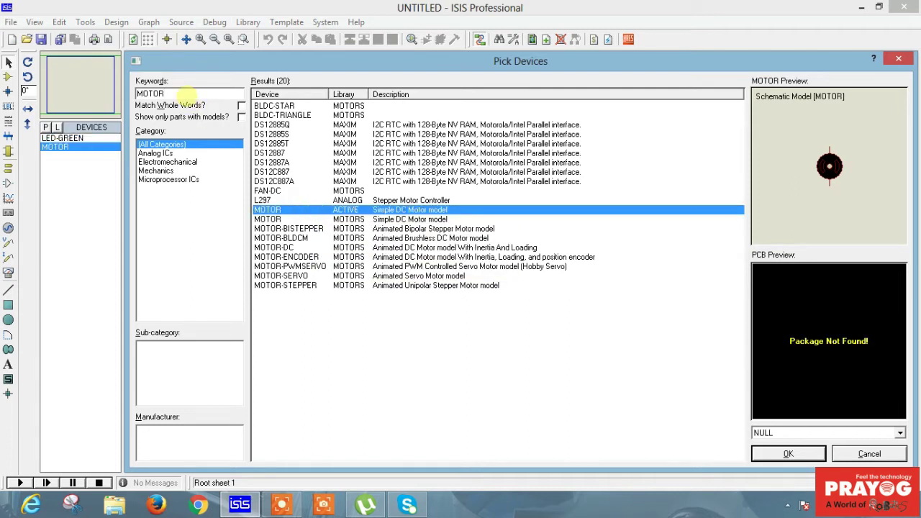
- Replace the device search keywords with "RES" and add the generic resistor RES from the DEVICE library to the device list
click(186, 94)
key(BackSpace)
key(BackSpace)
key(BackSpace)
key(BackSpace)
key(BackSpace)
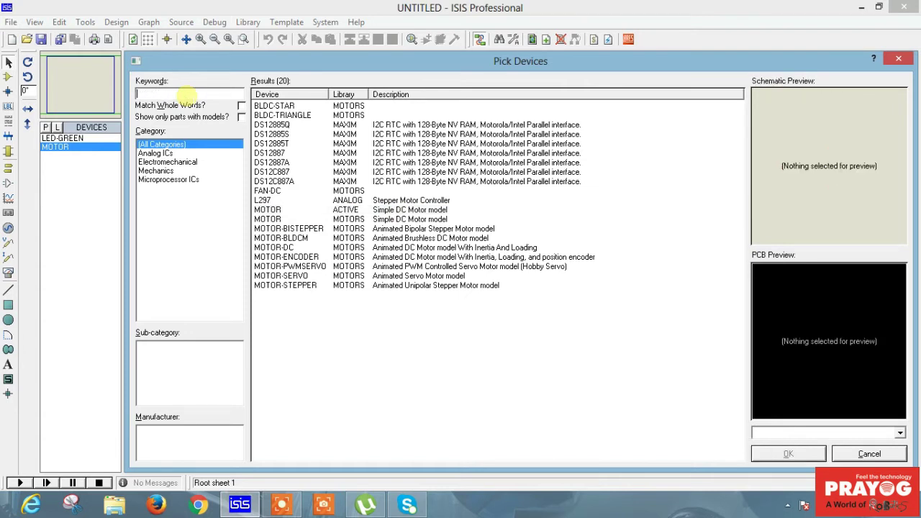
text(RESIS)
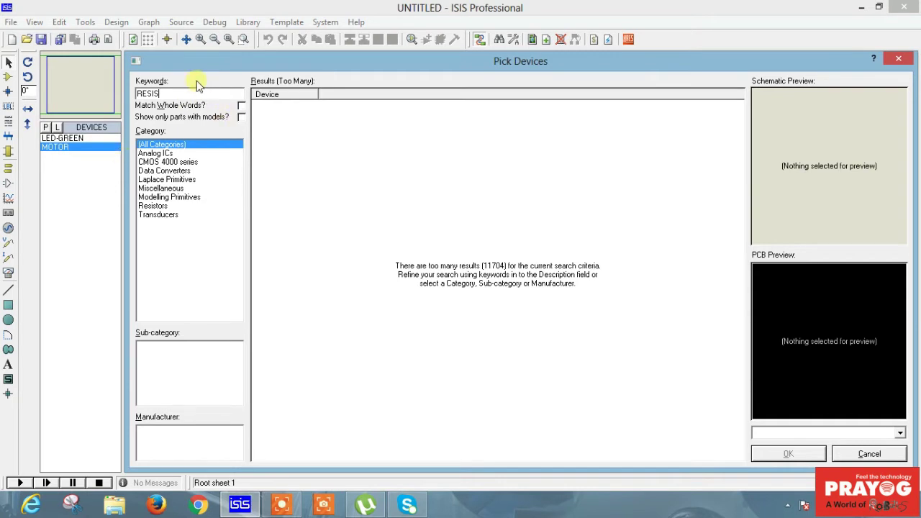
key(BackSpace)
key(BackSpace)
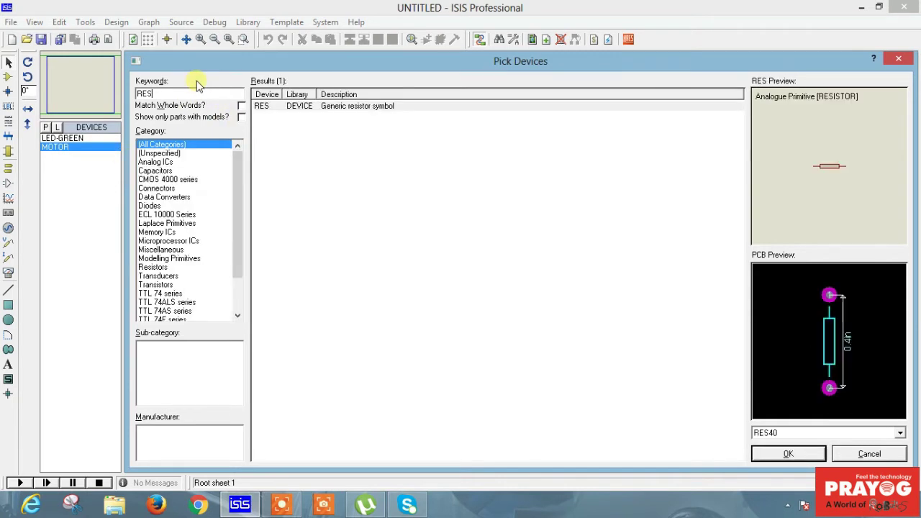
double_click(295, 106)
- Search the device library for "SWITCH", add the interactive SPST SWITCH from the ACTIVE library to the device list, and finish picking devices
click(176, 94)
key(BackSpace)
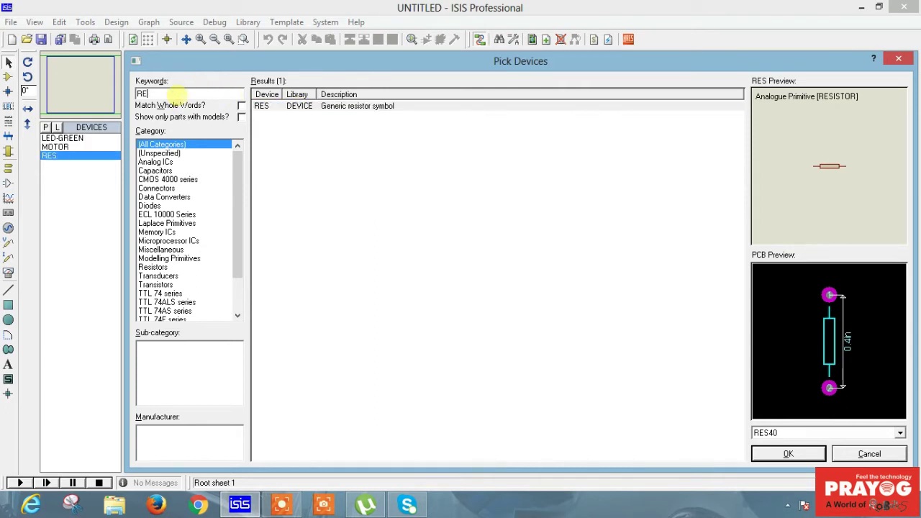
key(BackSpace)
key(BackSpace)
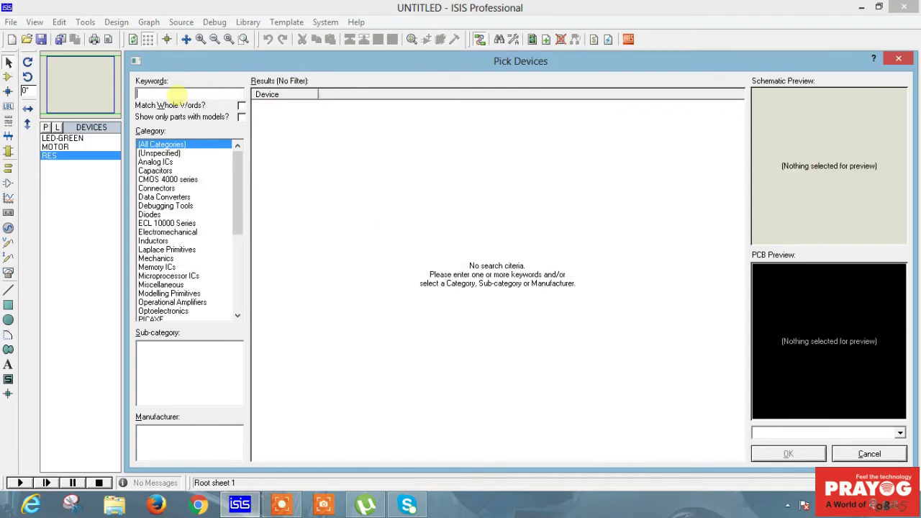
text(SWITC)
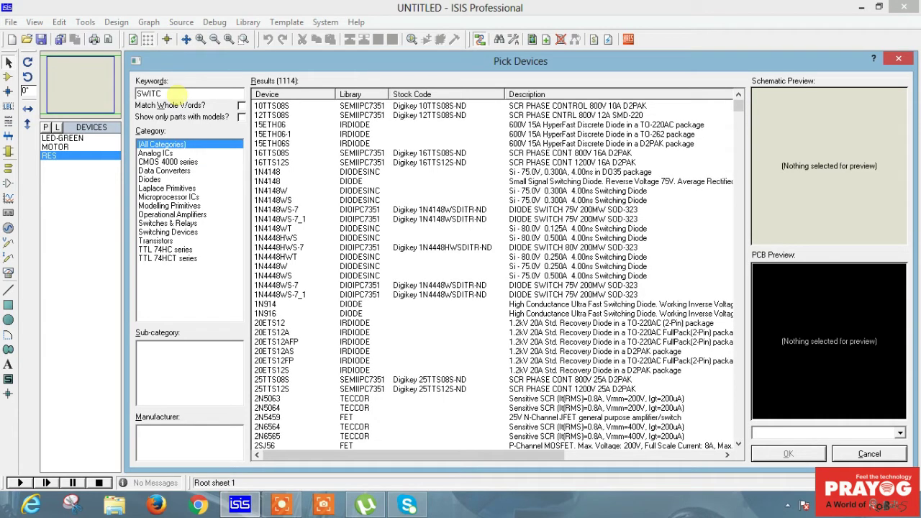
text(H)
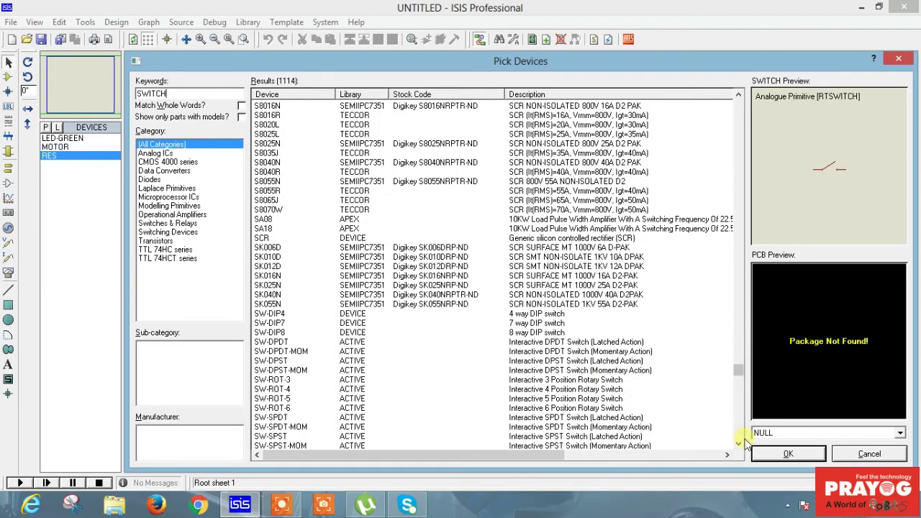
click(738, 444)
click(738, 444)
click(738, 444)
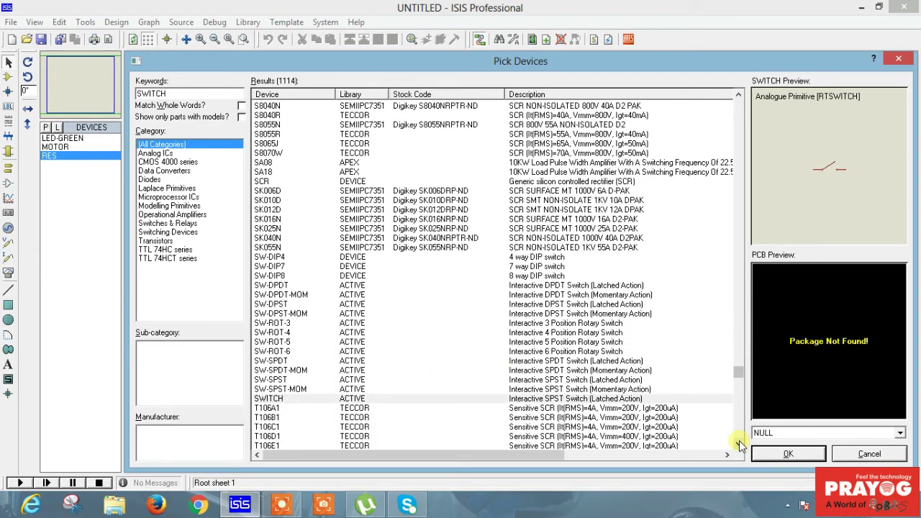
double_click(555, 401)
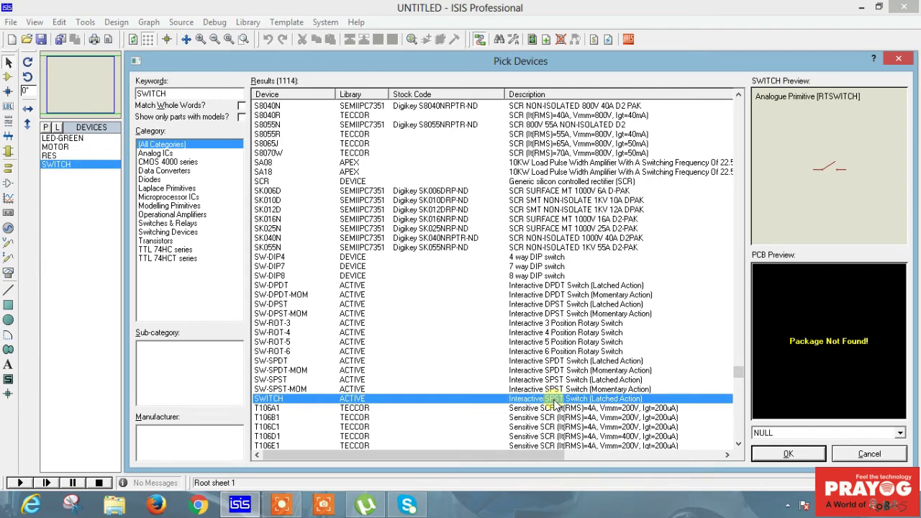
click(786, 454)
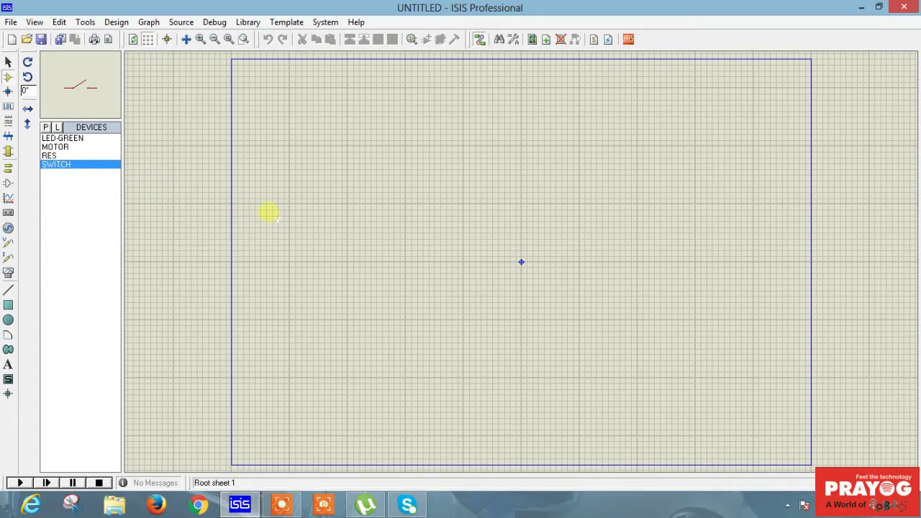
- Place the SWITCH on the sheet, below and to the left of the origin marker
click(447, 288)
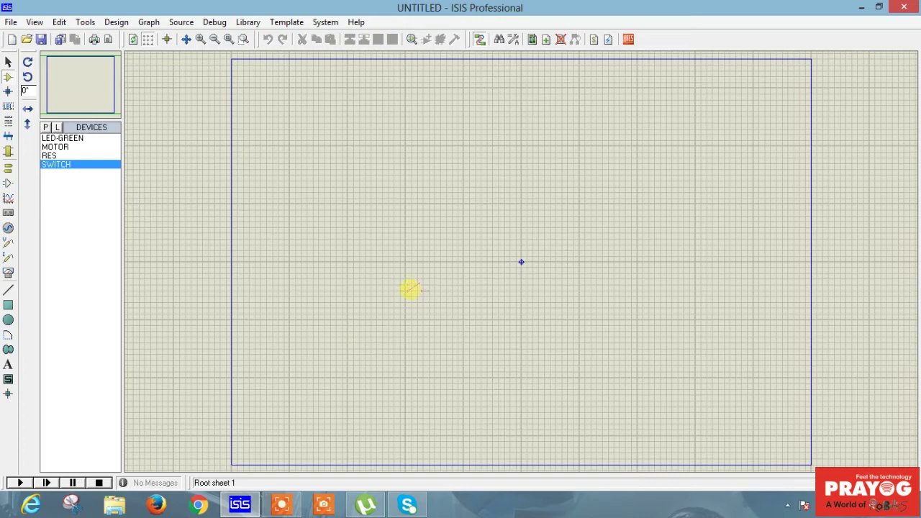
click(410, 289)
click(200, 40)
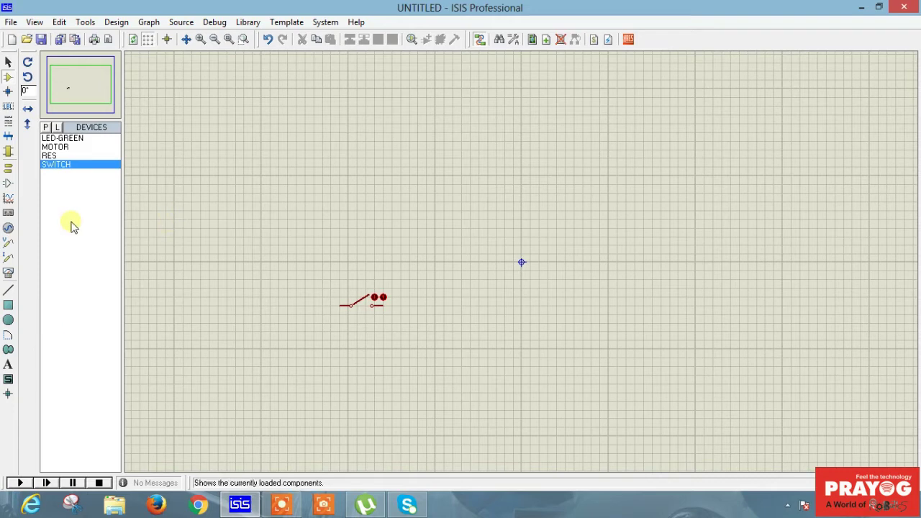
- Place a POWER terminal on the sheet to the right of the switch and slightly below it
click(8, 169)
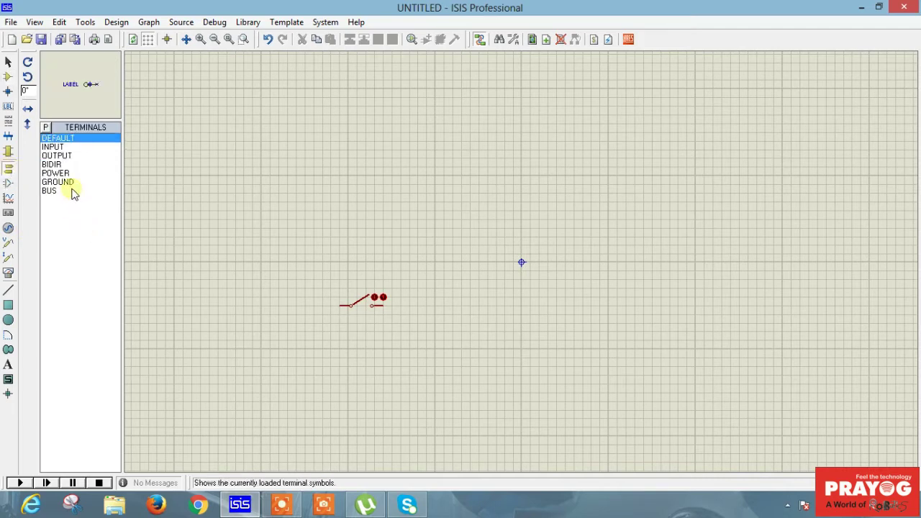
click(61, 174)
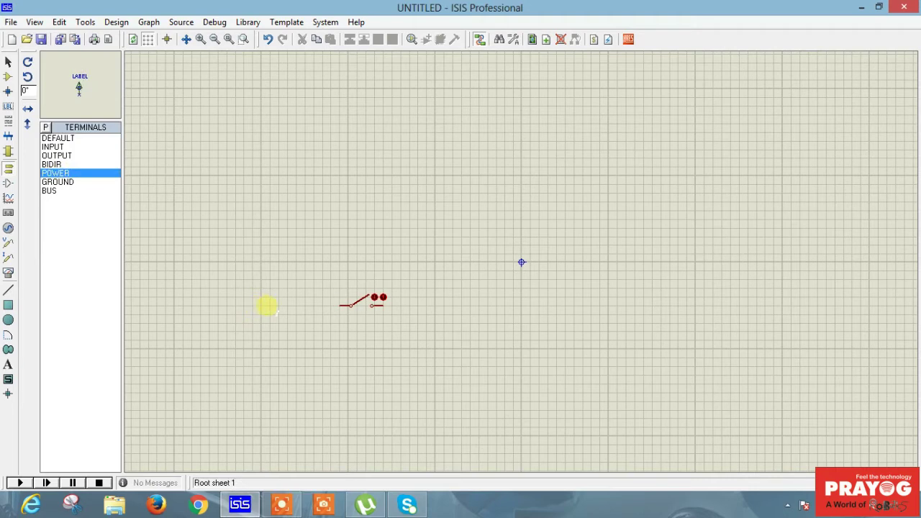
click(434, 320)
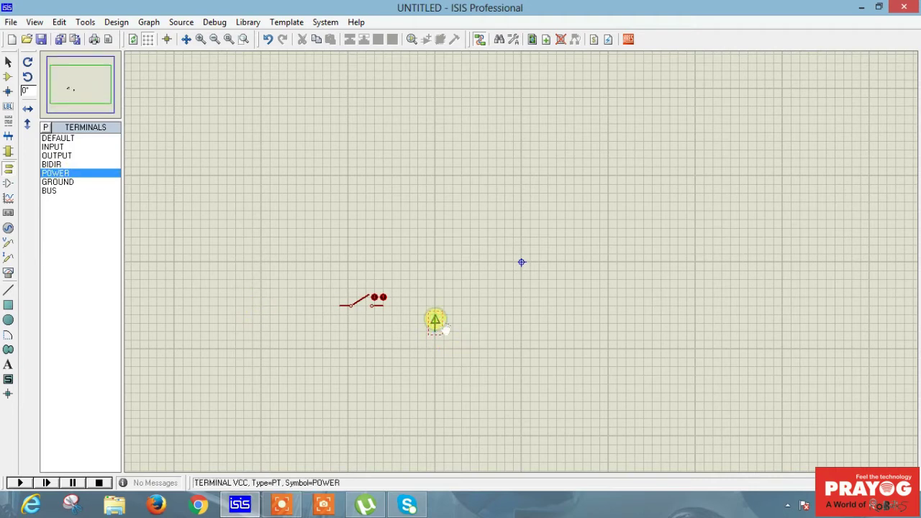
right_click(435, 325)
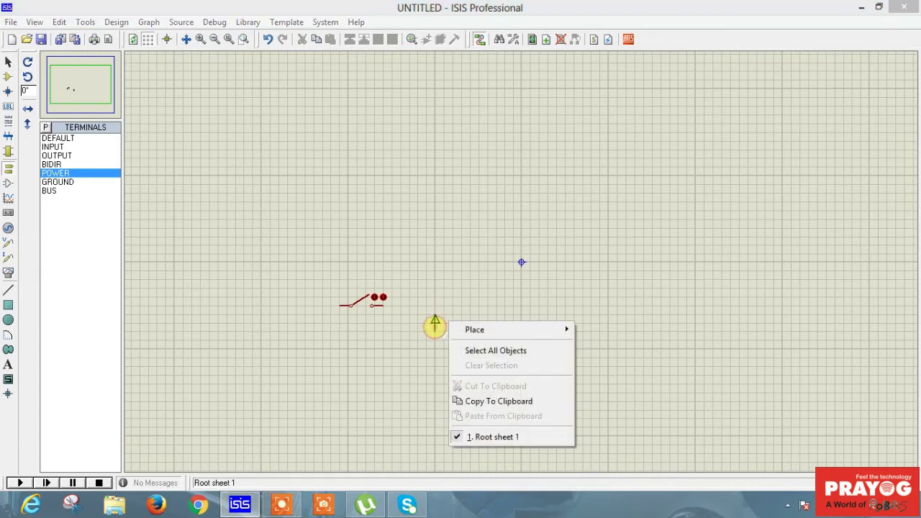
key(Escape)
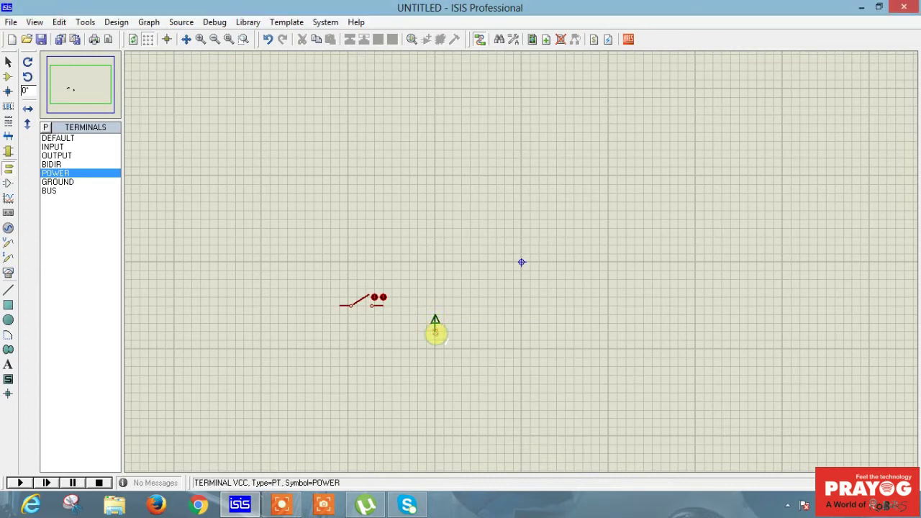
- Rotate the power terminal clockwise twice so it points down, and wire it to the switch's right-hand pin
right_click(435, 324)
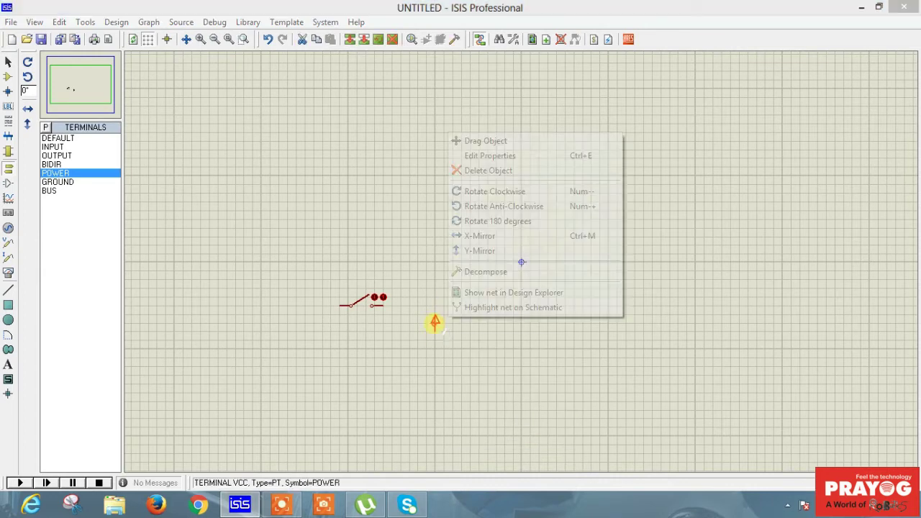
click(489, 192)
right_click(435, 325)
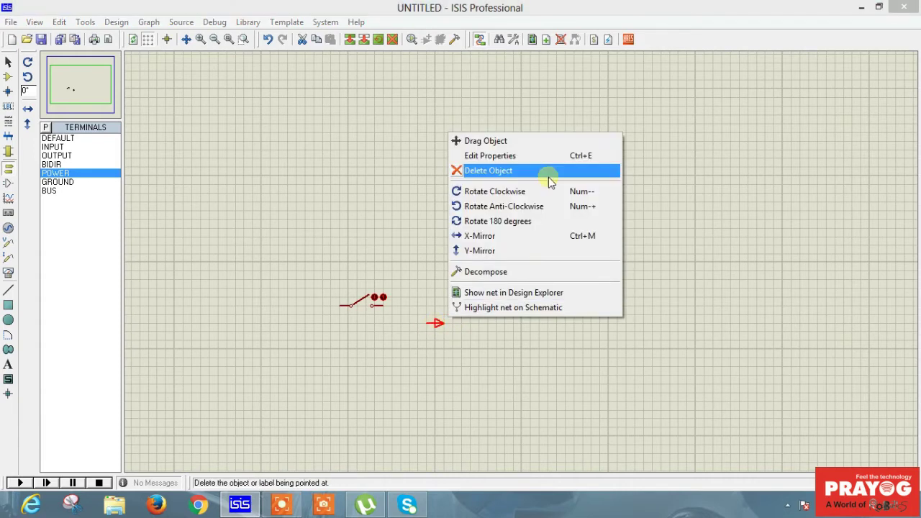
click(523, 192)
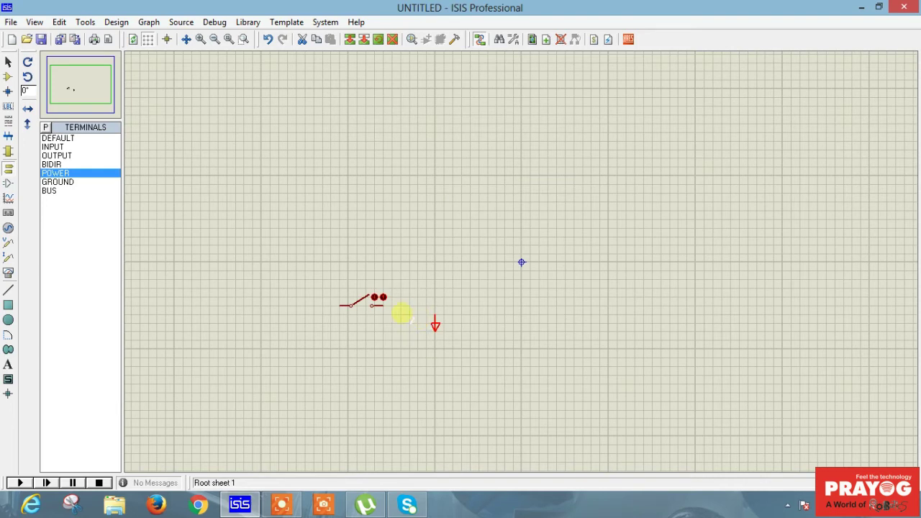
click(383, 306)
click(435, 315)
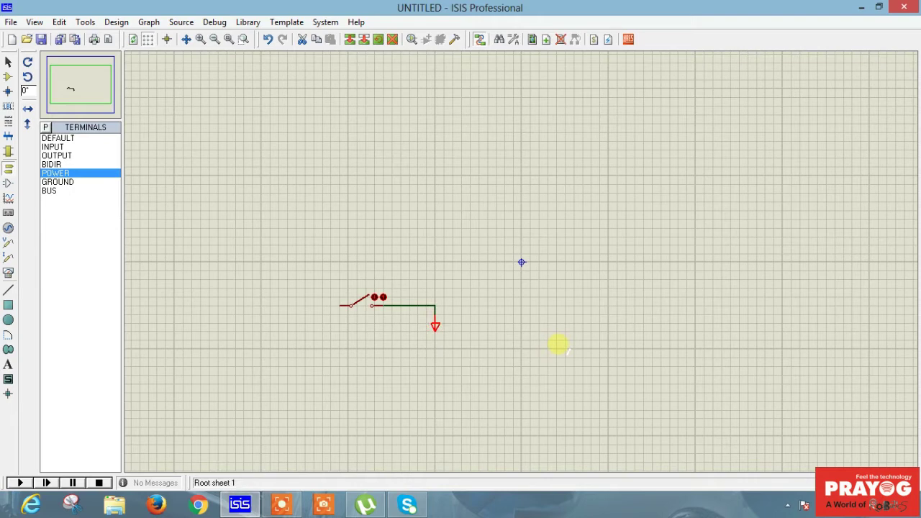
- Place an LED-GREEN component on the sheet above the switch
click(8, 77)
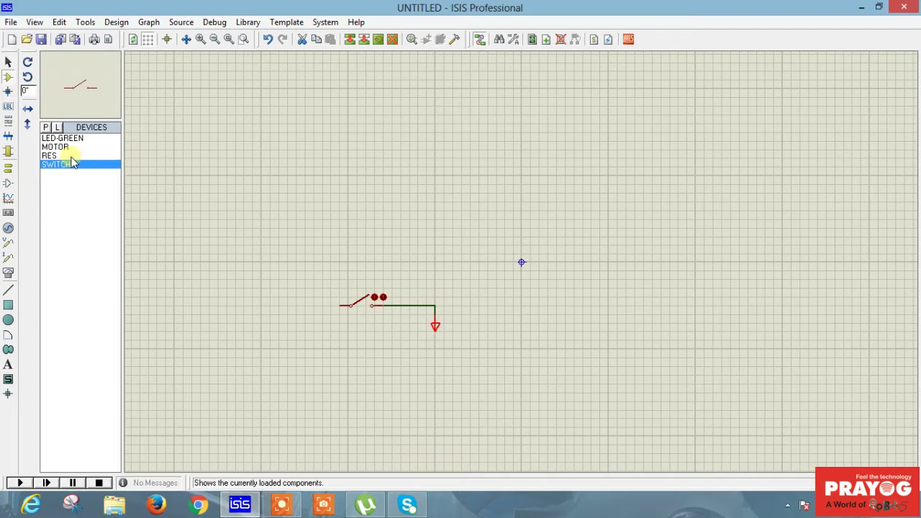
click(62, 137)
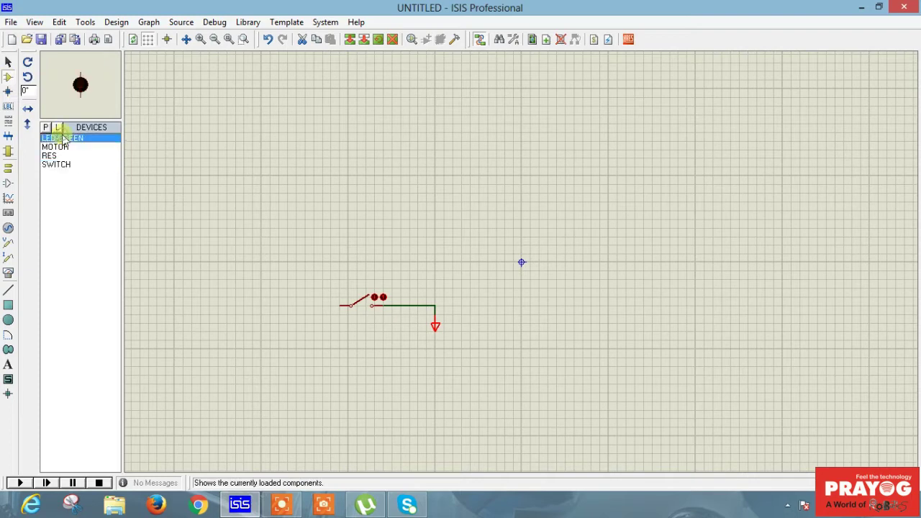
click(407, 175)
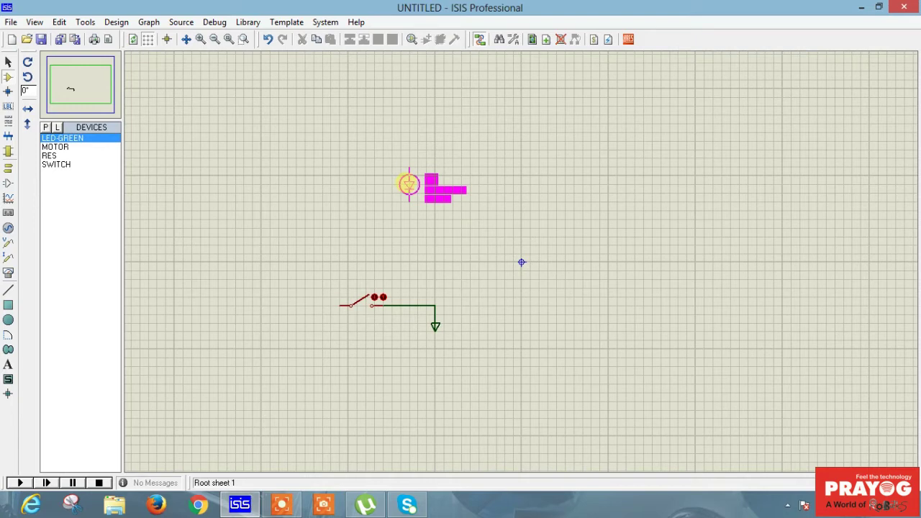
click(409, 193)
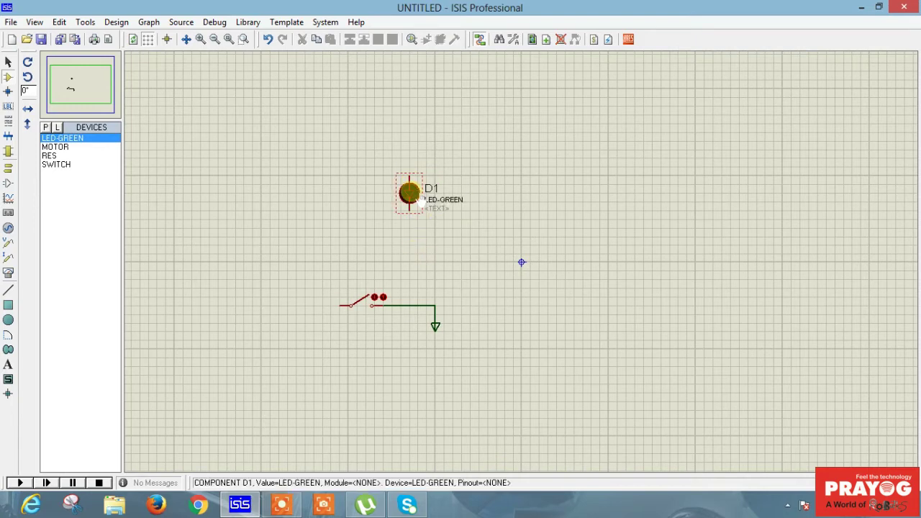
- Rotate the green LED clockwise three times so it lies horizontally and points to the right
right_click(409, 192)
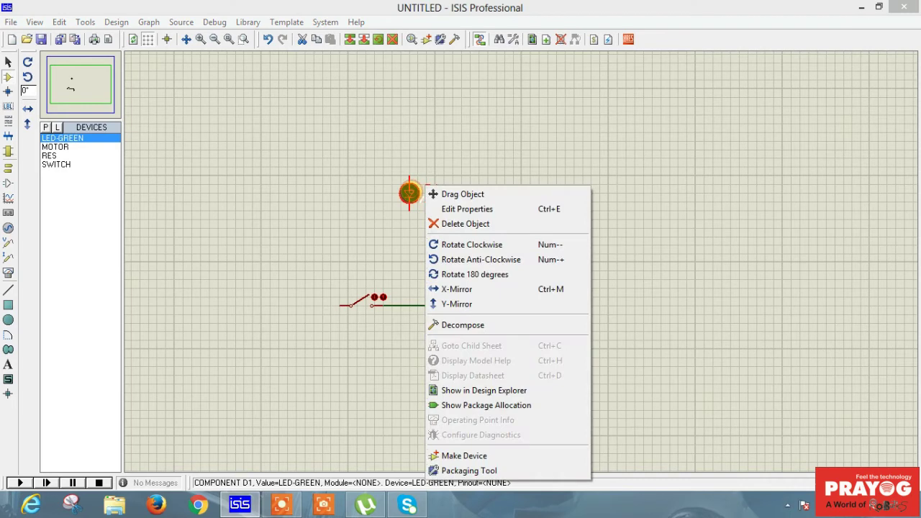
click(445, 247)
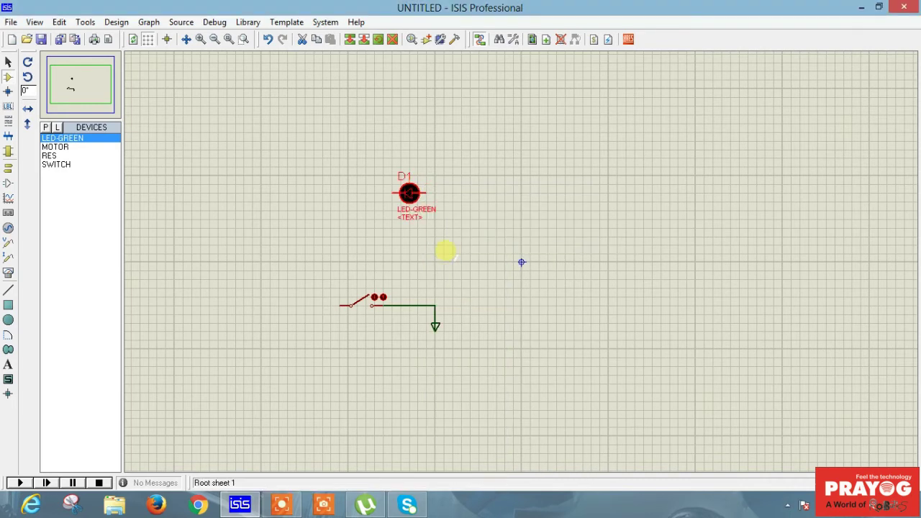
right_click(408, 192)
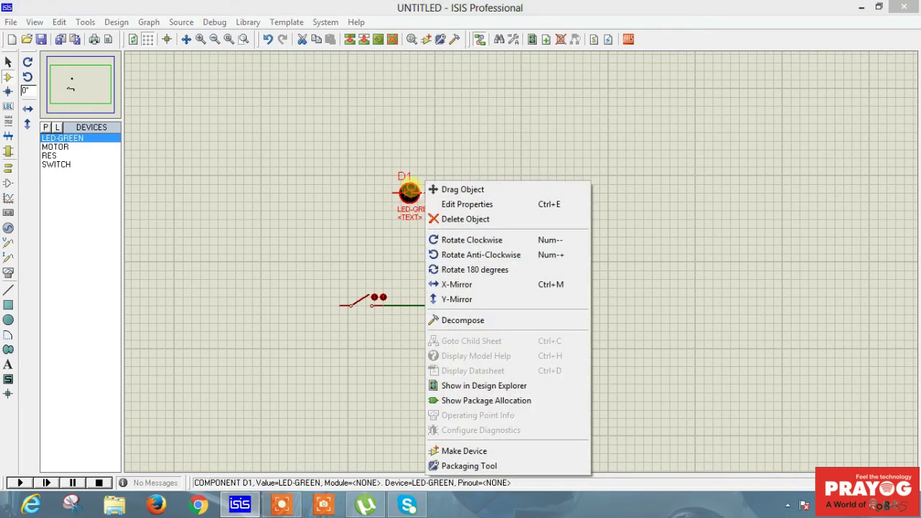
click(447, 241)
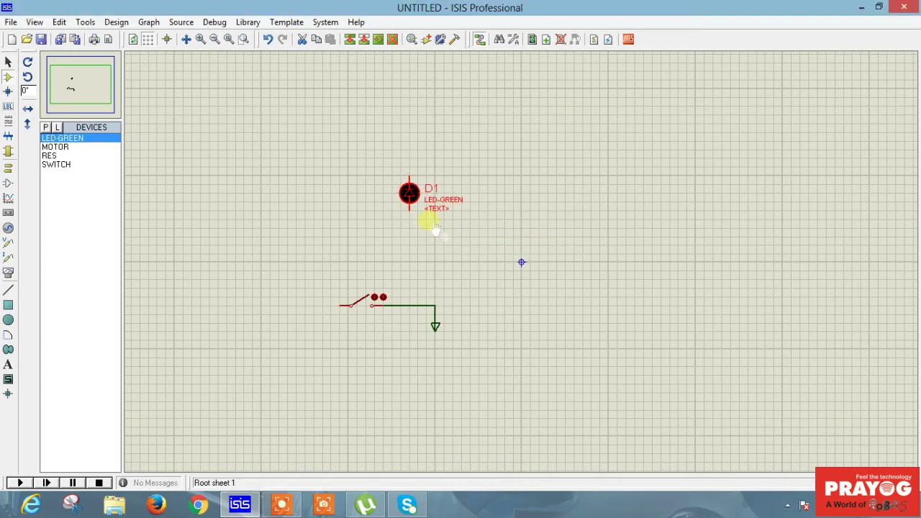
right_click(408, 192)
click(468, 249)
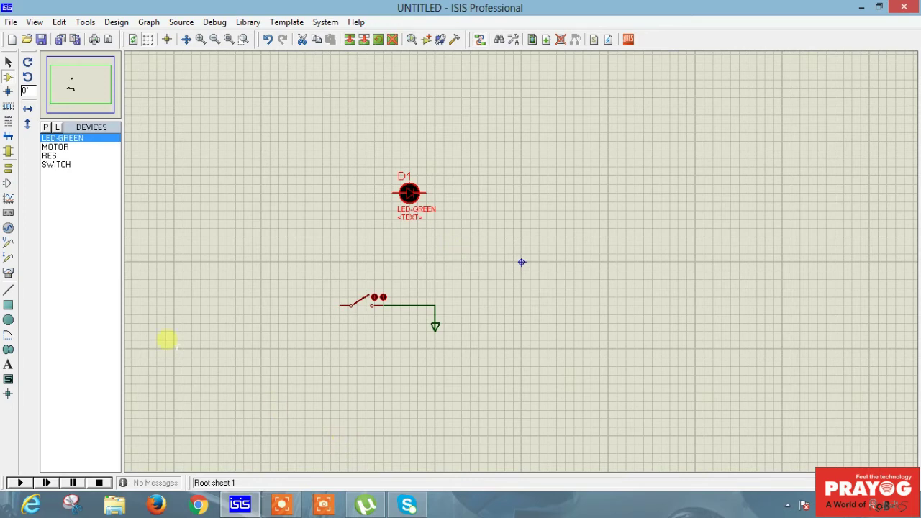
- Place a RES resistor above and to the left of the switch and rotate it clockwise once to stand vertically
click(56, 157)
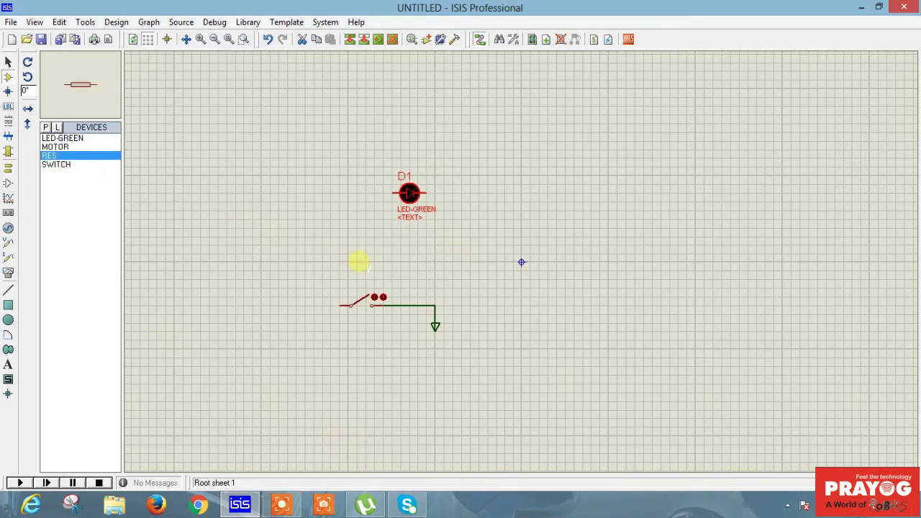
click(315, 245)
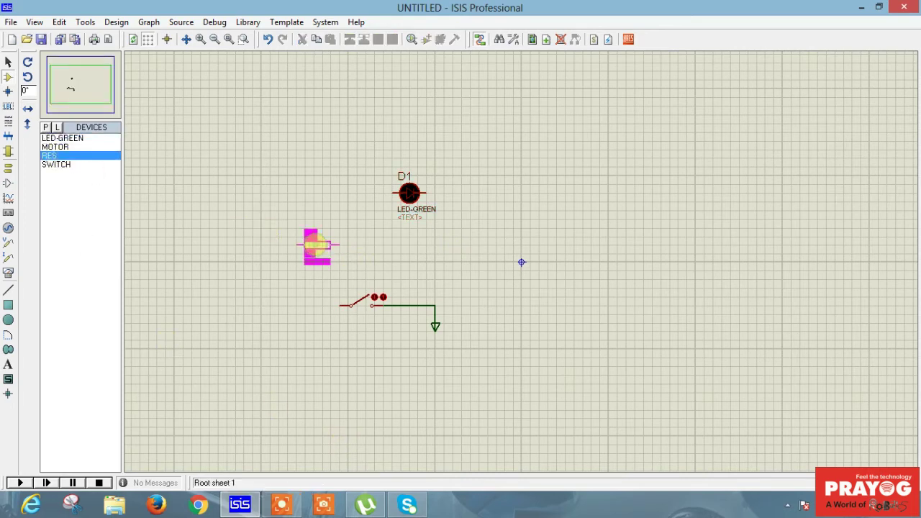
click(308, 237)
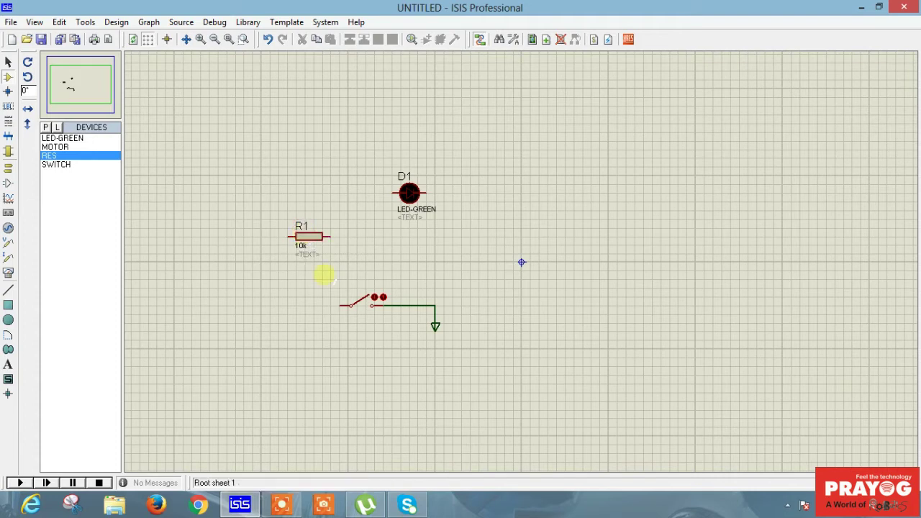
right_click(309, 237)
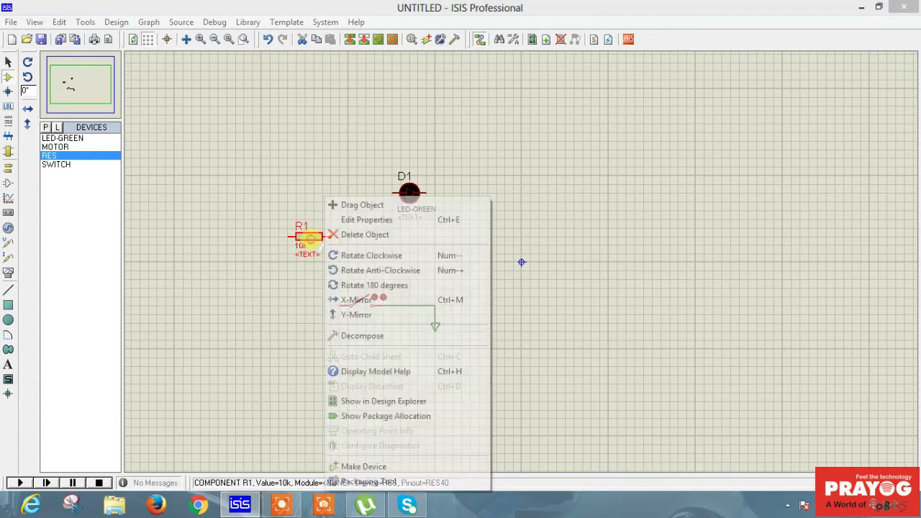
click(351, 256)
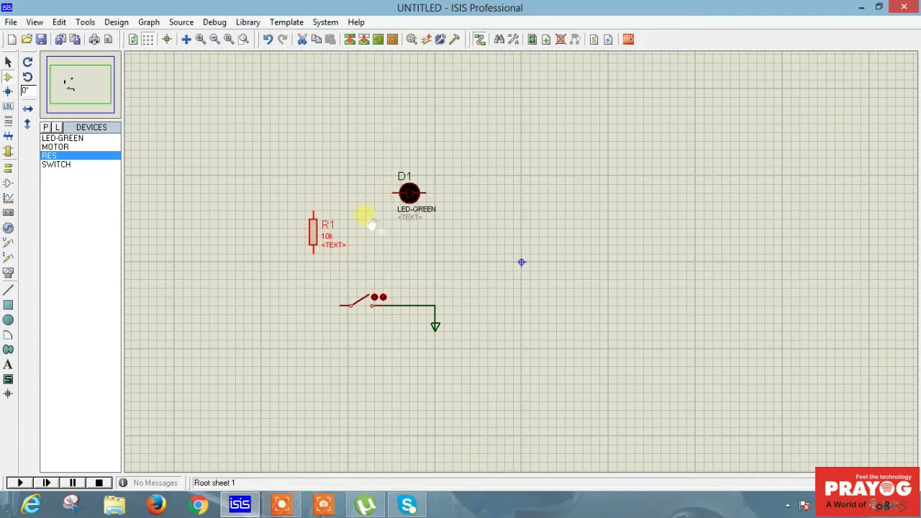
- Wire the resistor's upper pin to the green LED's left pin and its lower pin to the switch's left pin
click(314, 209)
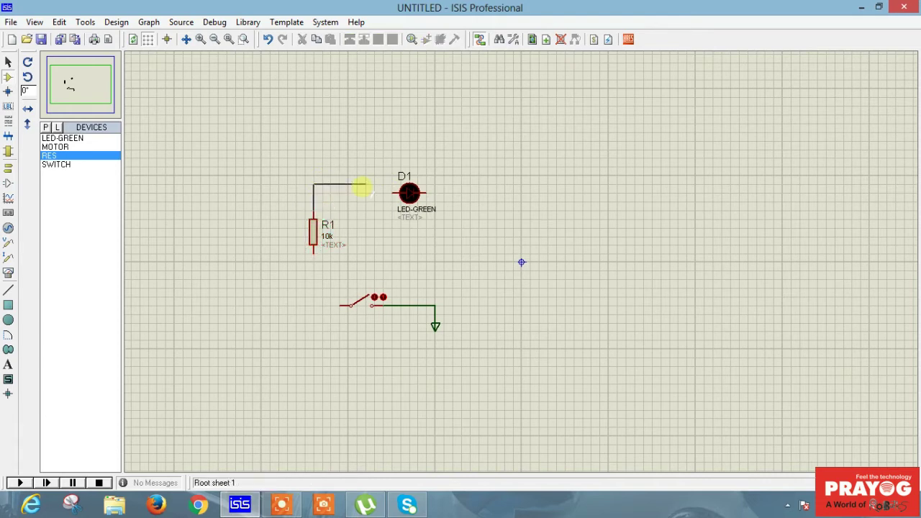
click(397, 193)
click(313, 253)
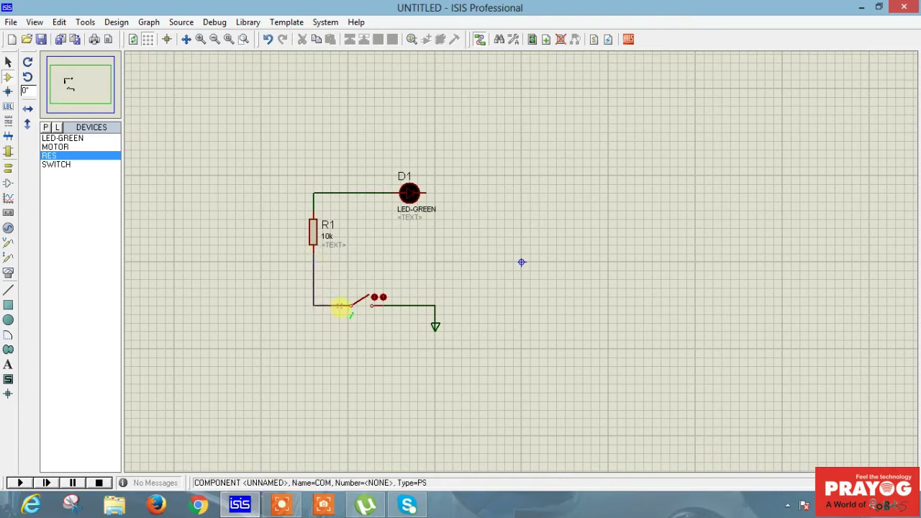
click(349, 307)
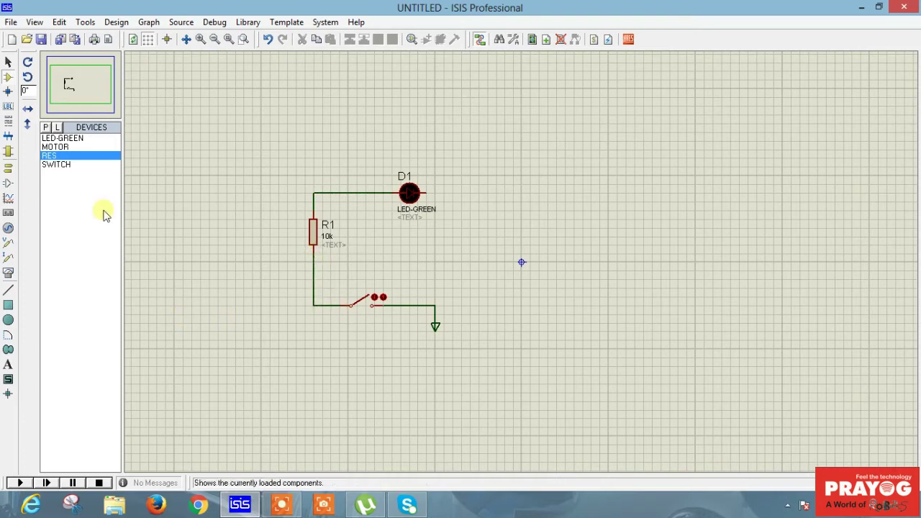
- Place a MOTOR component below the switch and rotate it clockwise once so its pins lie horizontally
click(56, 146)
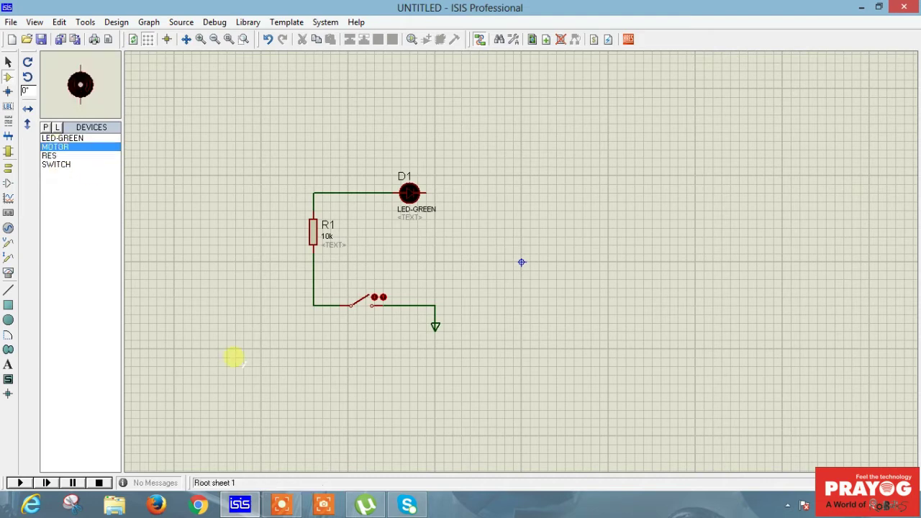
click(410, 431)
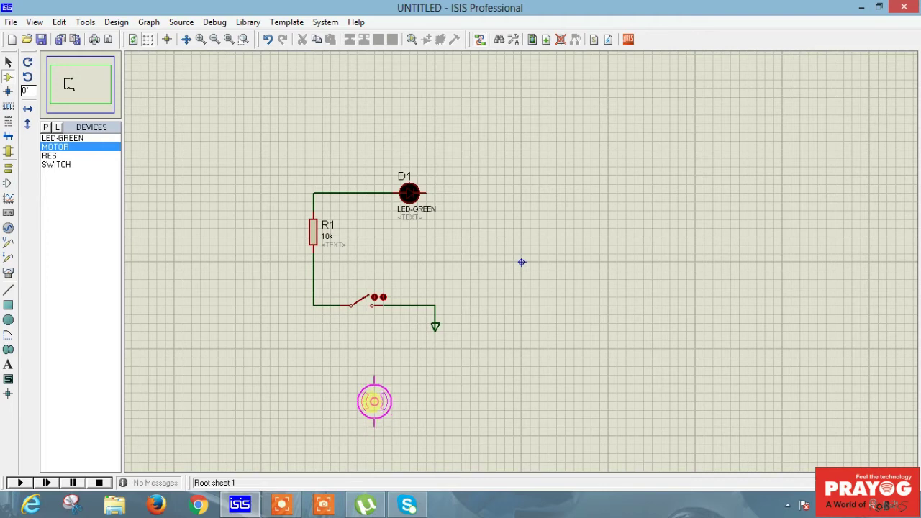
click(366, 392)
right_click(378, 404)
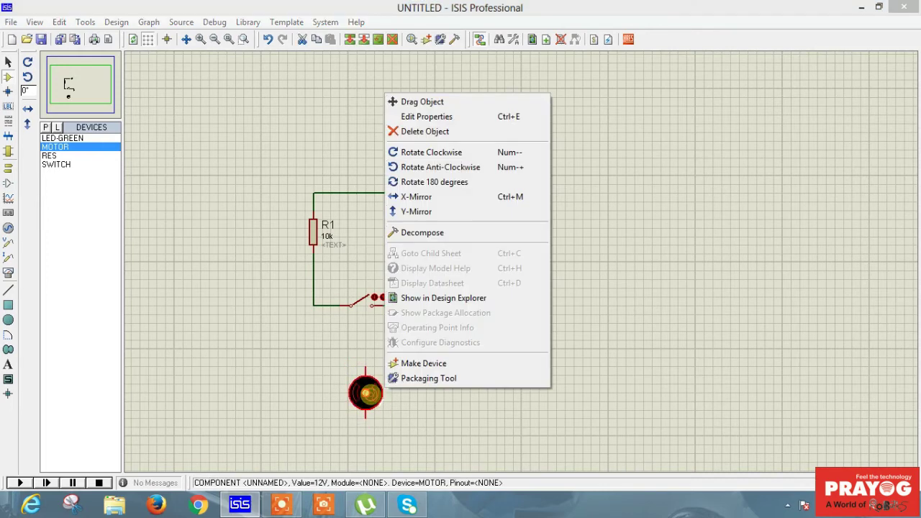
click(417, 153)
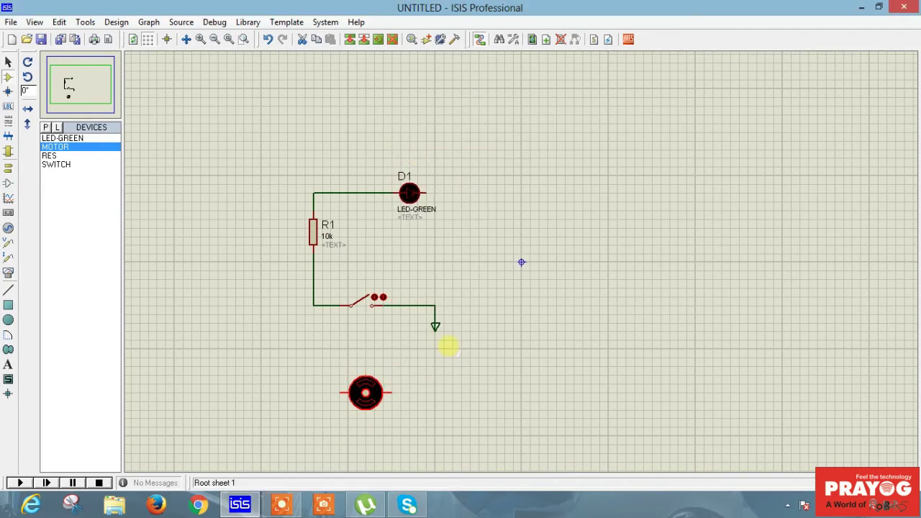
- Wire the motor's left pin to the wire corner joining the resistor and the switch
click(341, 392)
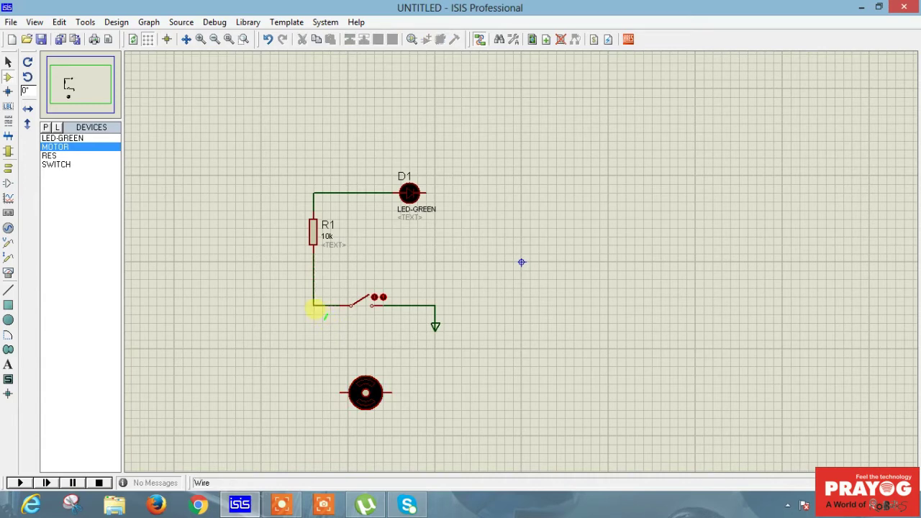
click(314, 305)
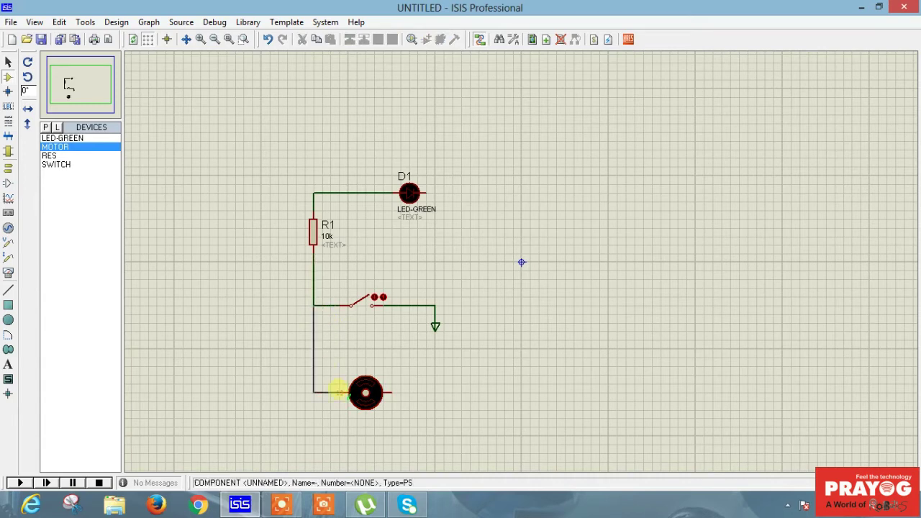
click(338, 392)
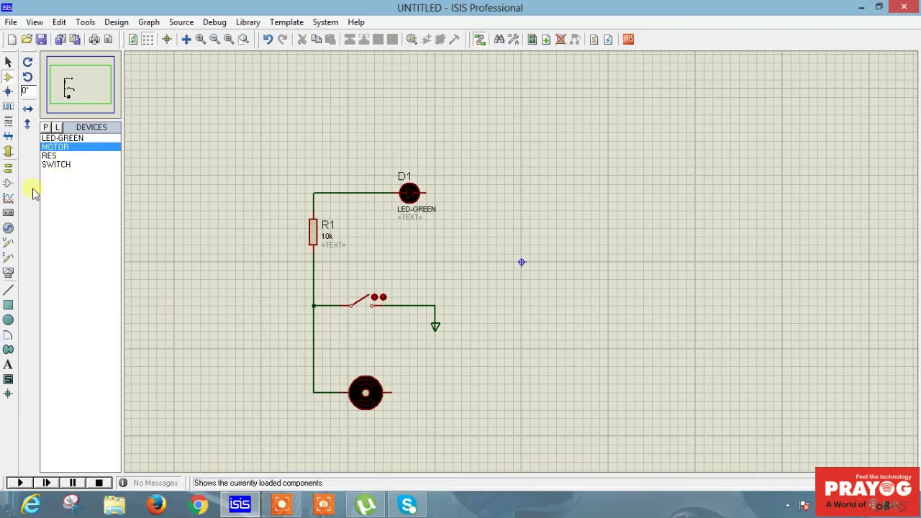
- Place a GROUND terminal to the right of the circuit and rotate it anti-clockwise once
click(8, 169)
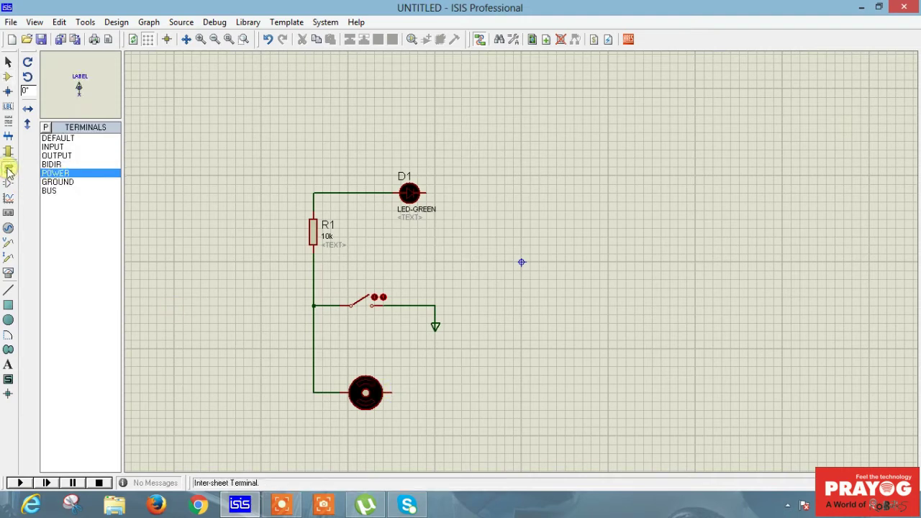
click(59, 183)
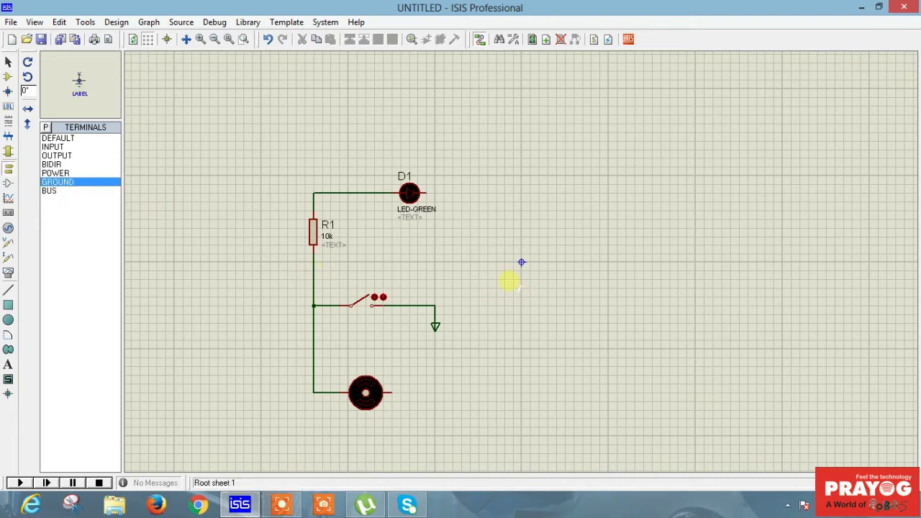
click(515, 264)
click(520, 262)
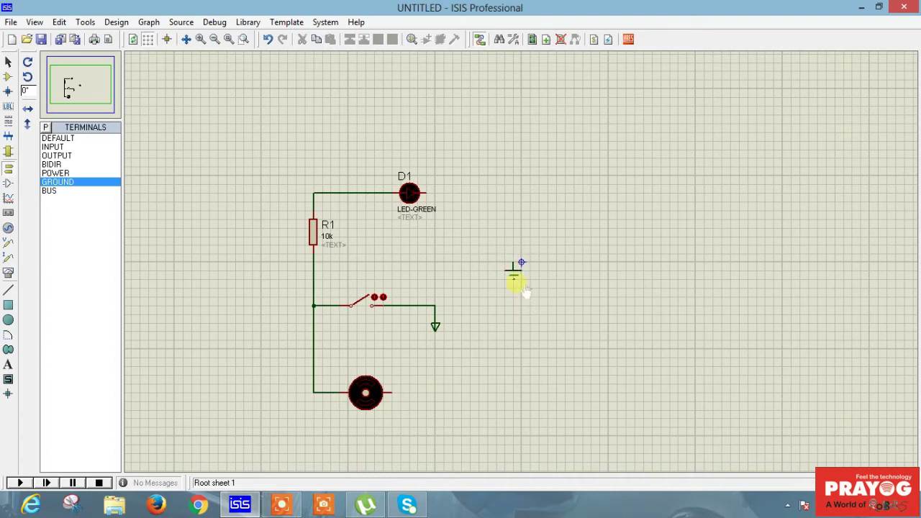
right_click(521, 283)
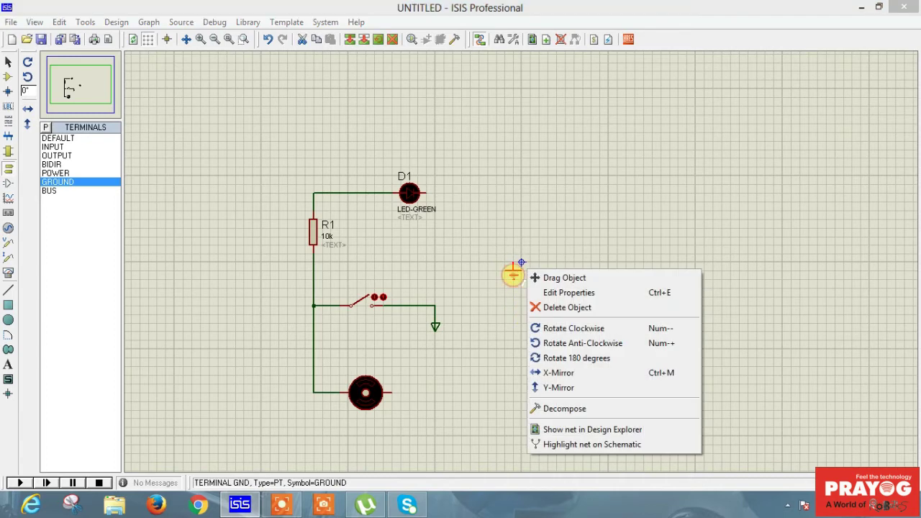
click(556, 343)
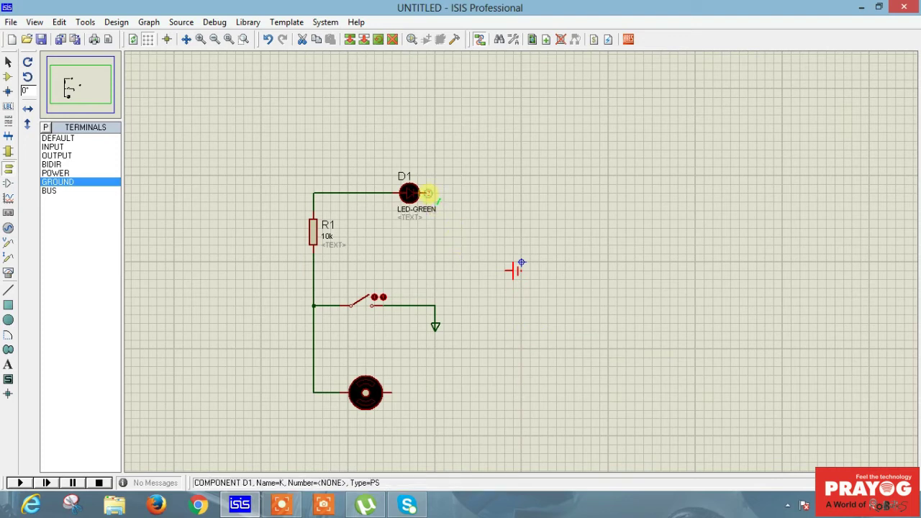
- Wire the green LED's right pin and the motor's right pin to the ground terminal
click(428, 192)
click(501, 271)
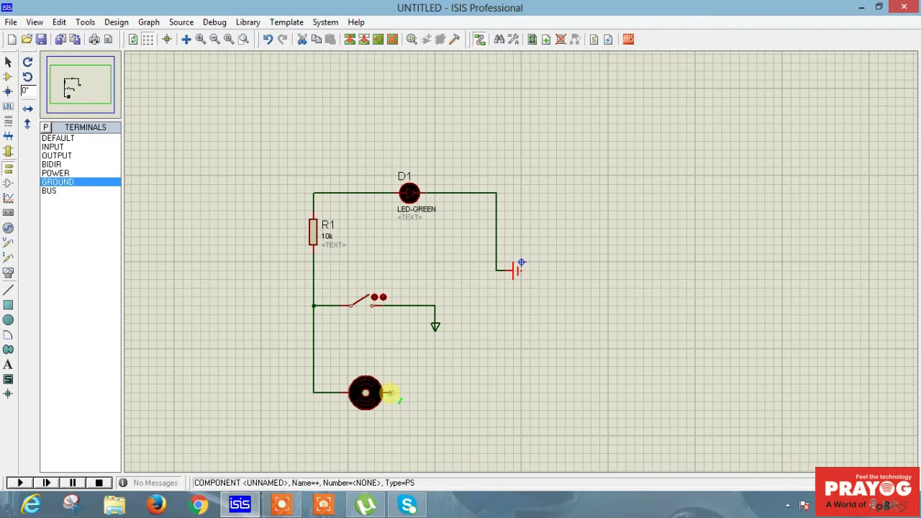
click(388, 392)
click(498, 272)
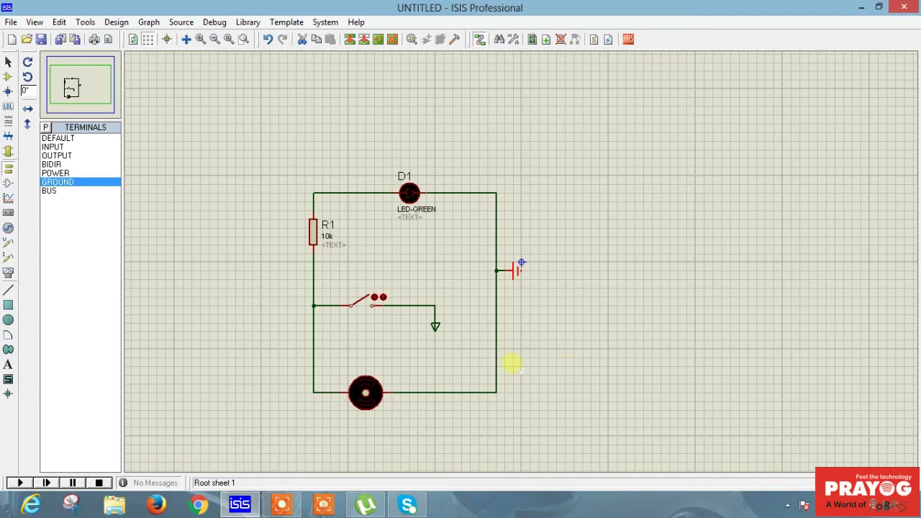
- Run the simulation, close and reopen the switch to test the LED and motor, and stop the simulation
click(21, 482)
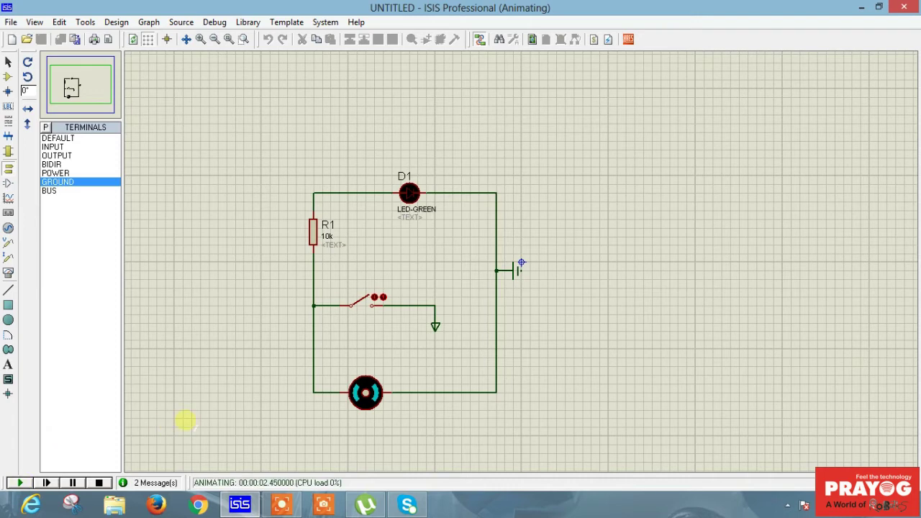
click(378, 309)
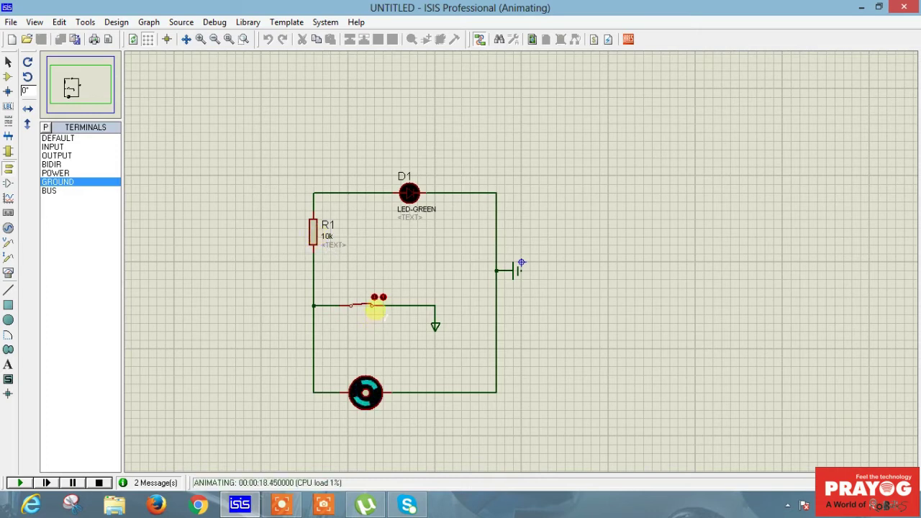
click(380, 315)
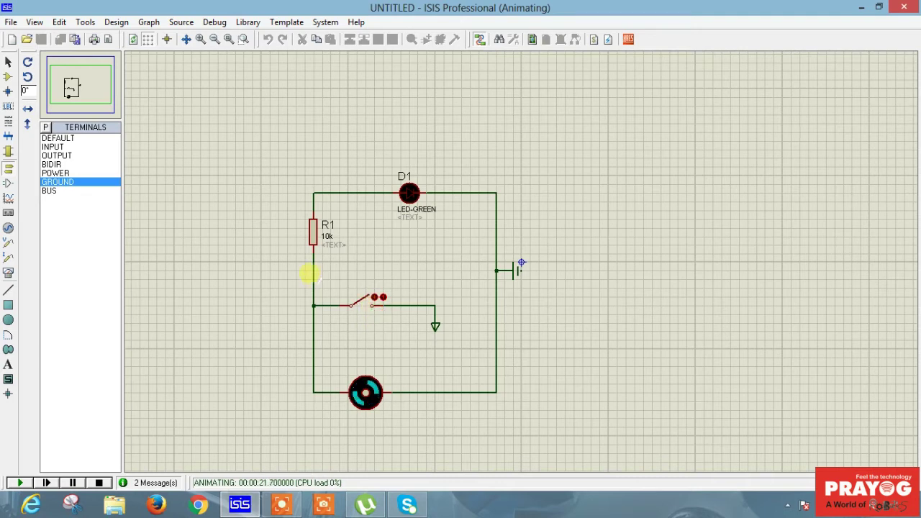
click(320, 233)
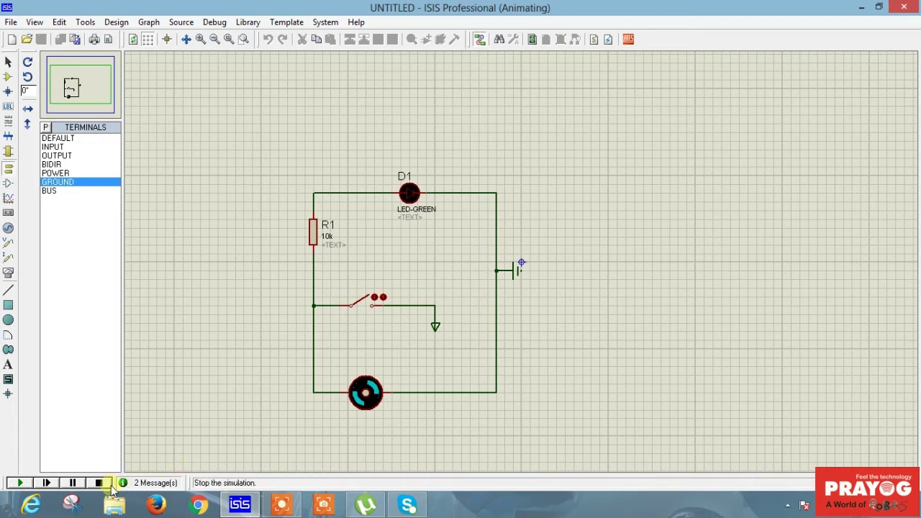
click(99, 482)
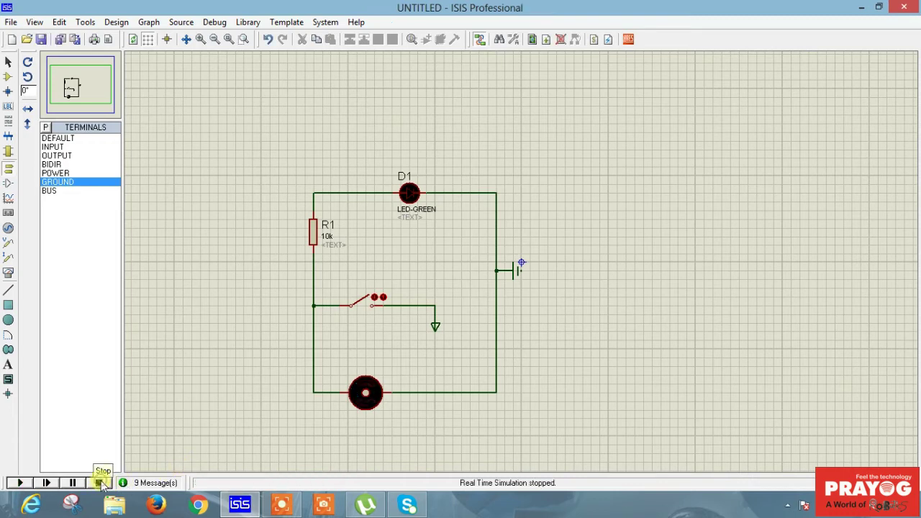
- Set the resistance of resistor R1 to 220
double_click(313, 231)
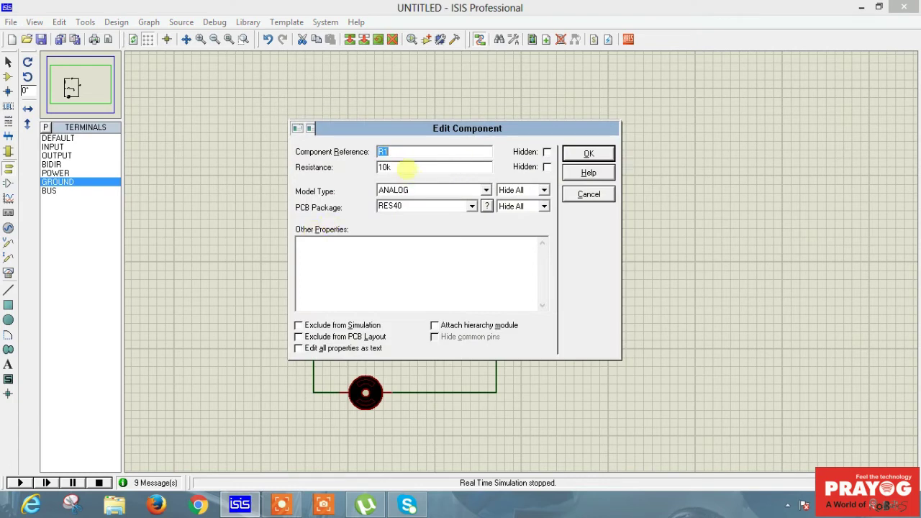
click(406, 168)
text(220)
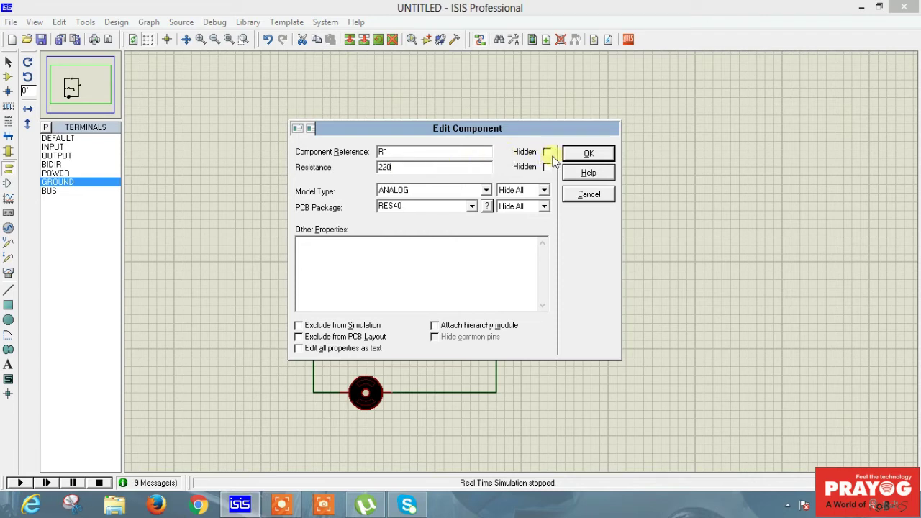
click(588, 154)
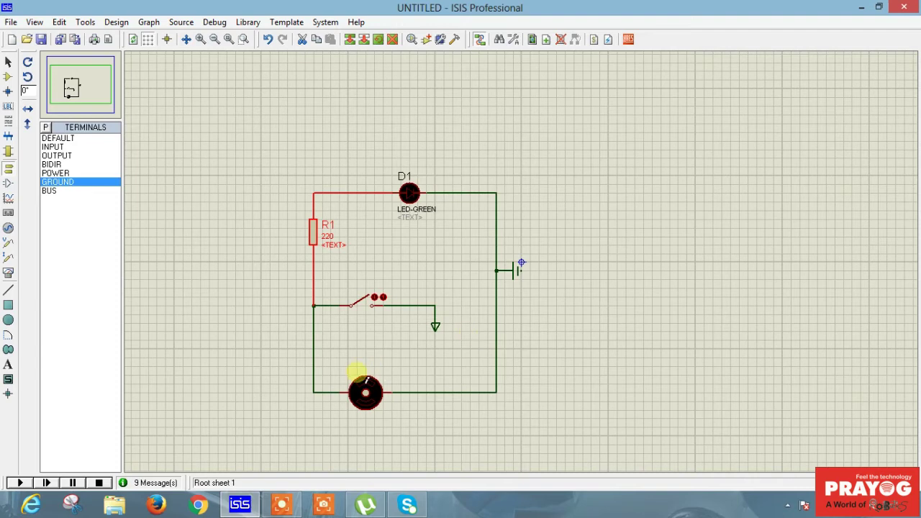
- Simulate the circuit again and close and reopen the switch to check the green LED and motor
click(23, 483)
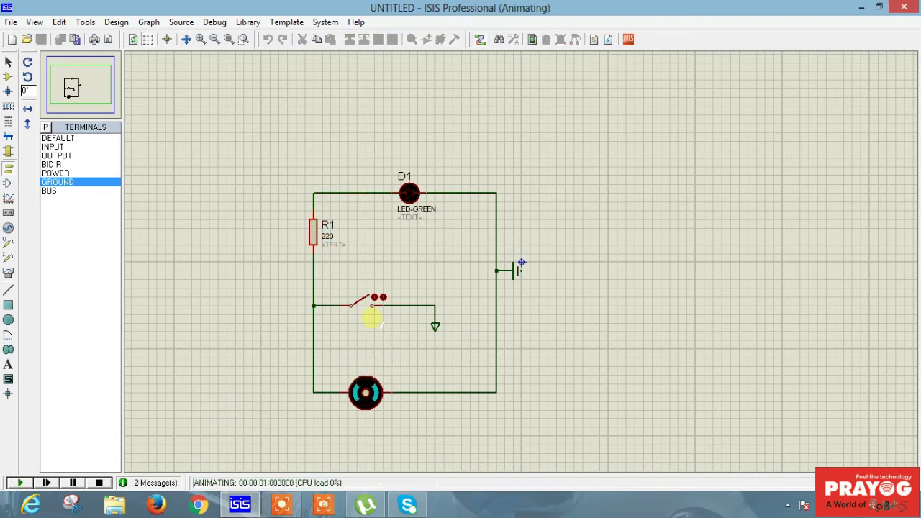
click(381, 311)
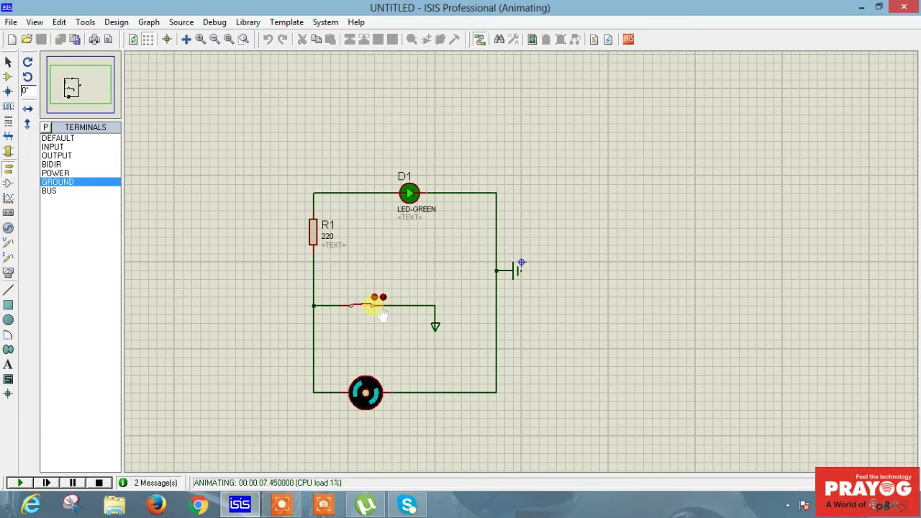
click(382, 311)
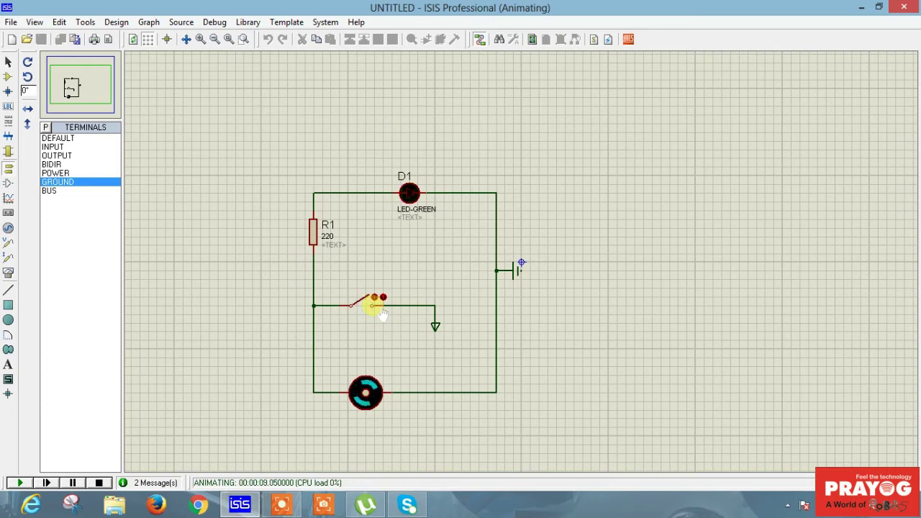
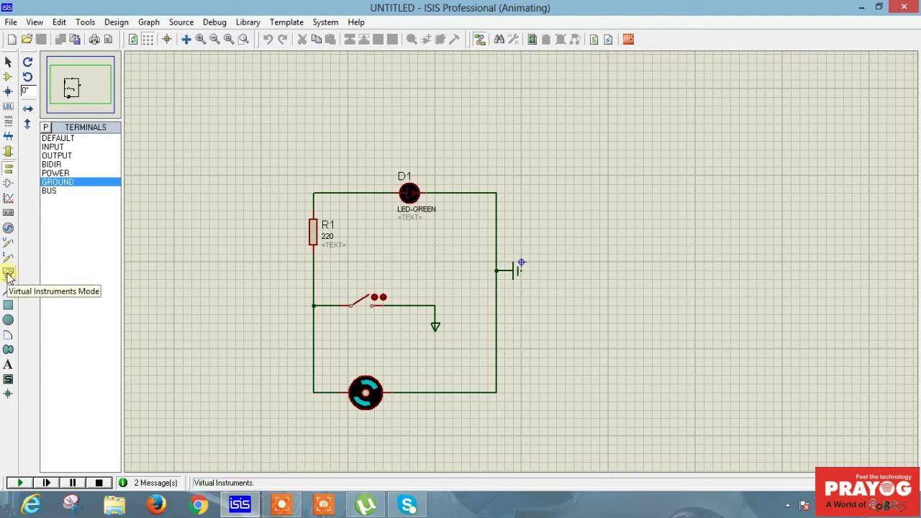
- Stop the simulation and place a DC VOLTMETER instrument above the green LED
click(8, 275)
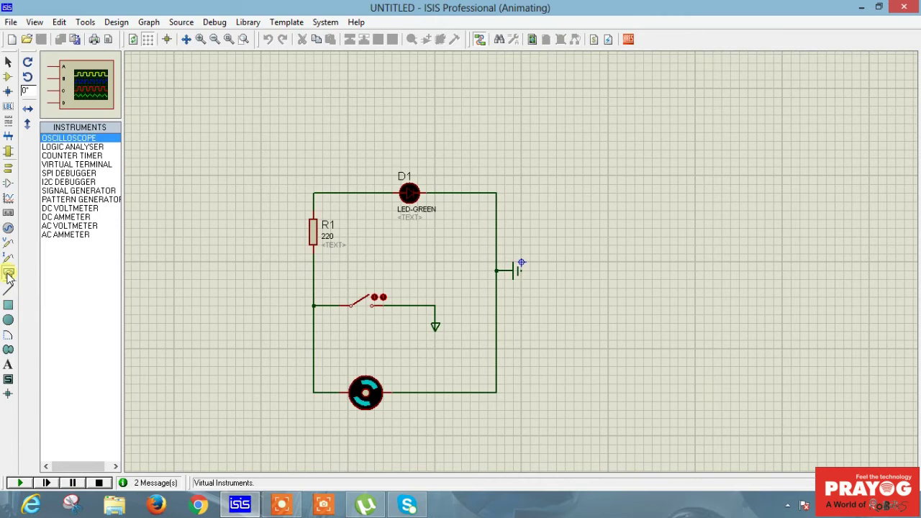
click(69, 209)
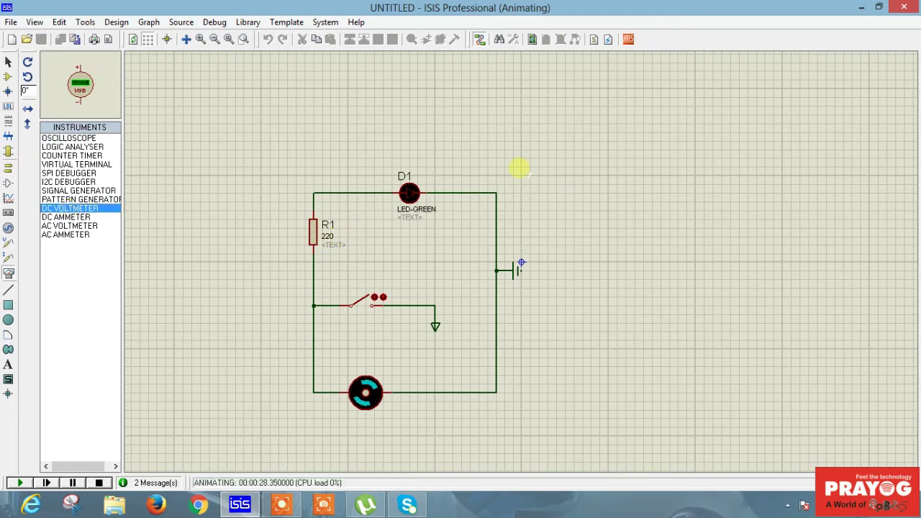
click(449, 138)
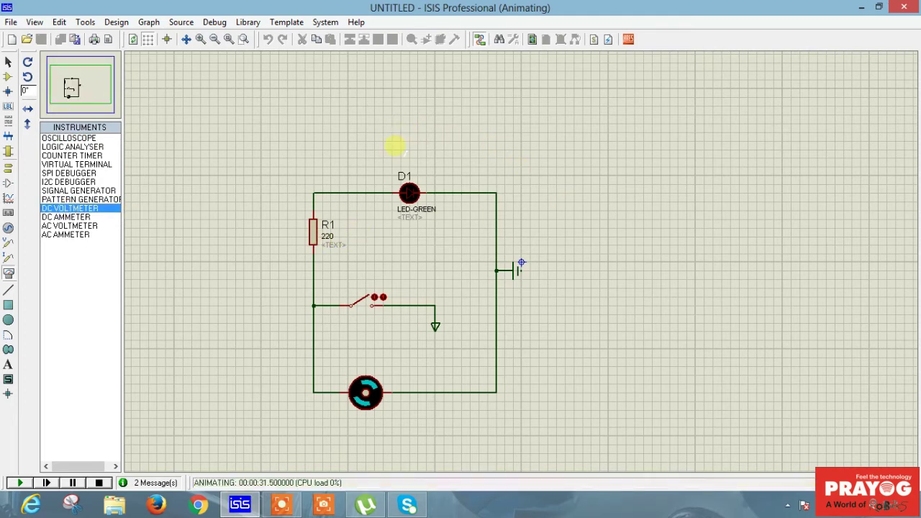
click(99, 483)
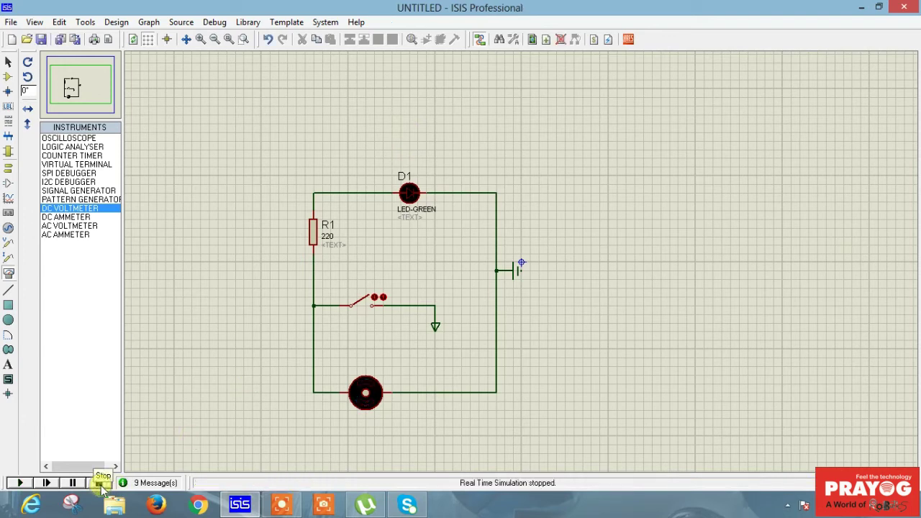
click(392, 107)
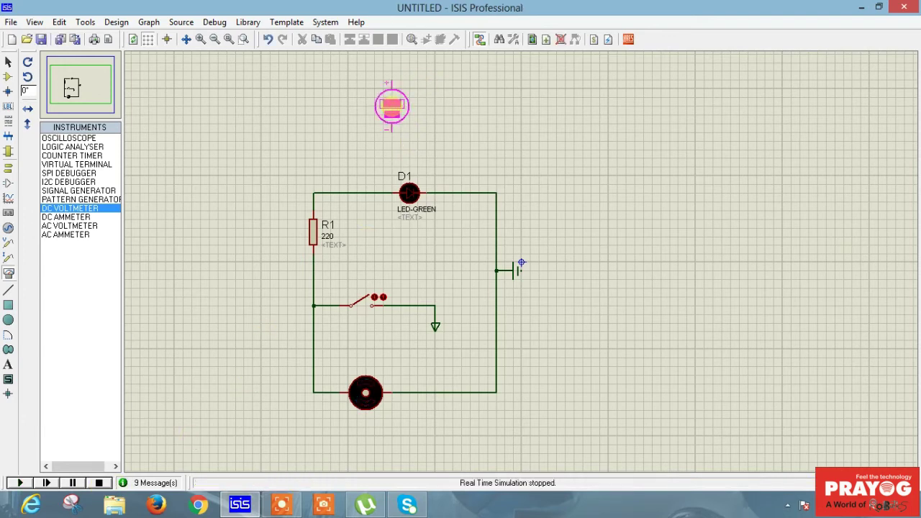
click(418, 116)
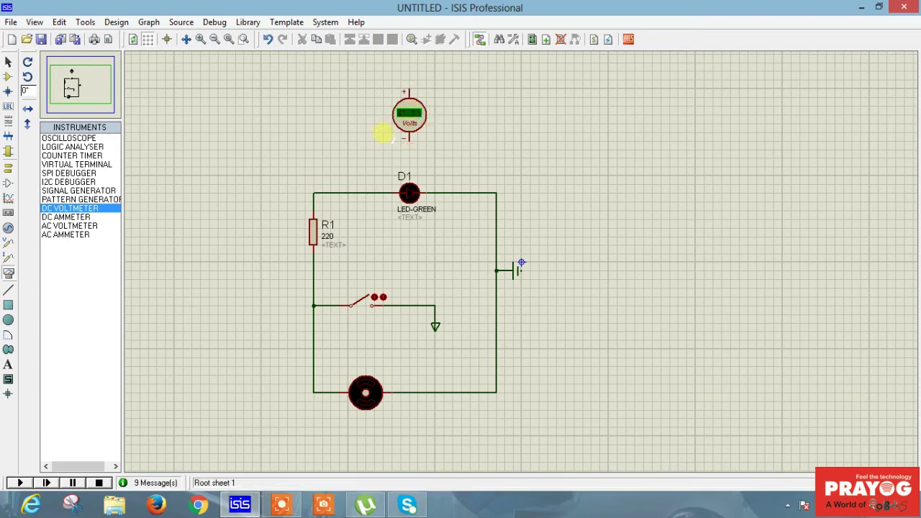
- Rotate the DC voltmeter anti-clockwise and wire its positive and negative terminals across the green LED D1
right_click(419, 114)
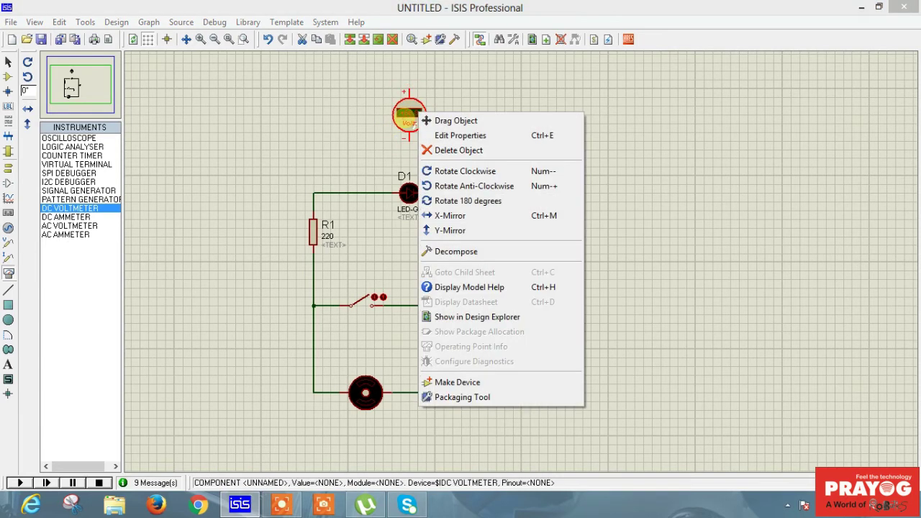
click(448, 185)
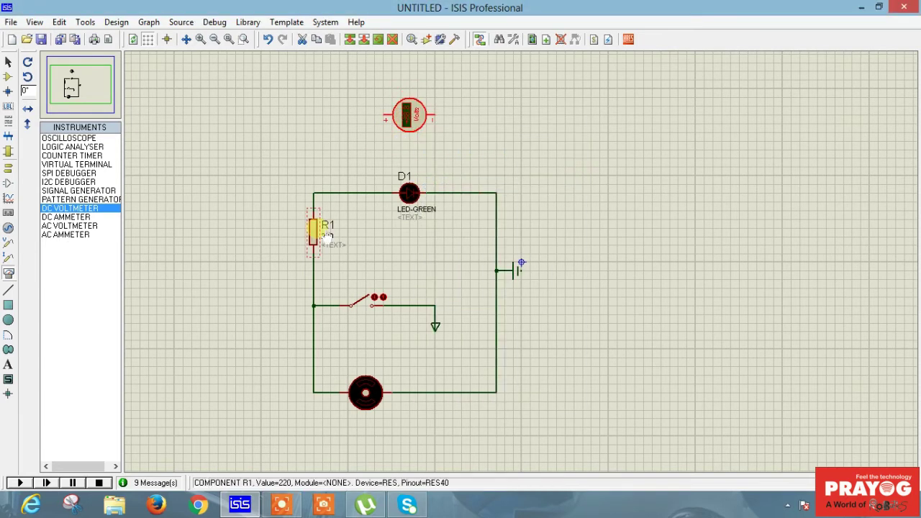
click(359, 134)
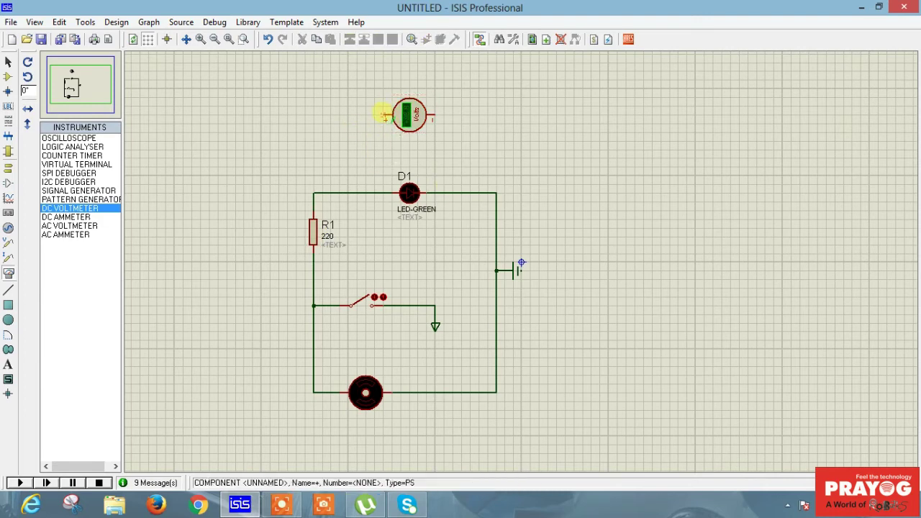
click(382, 114)
click(373, 194)
click(436, 117)
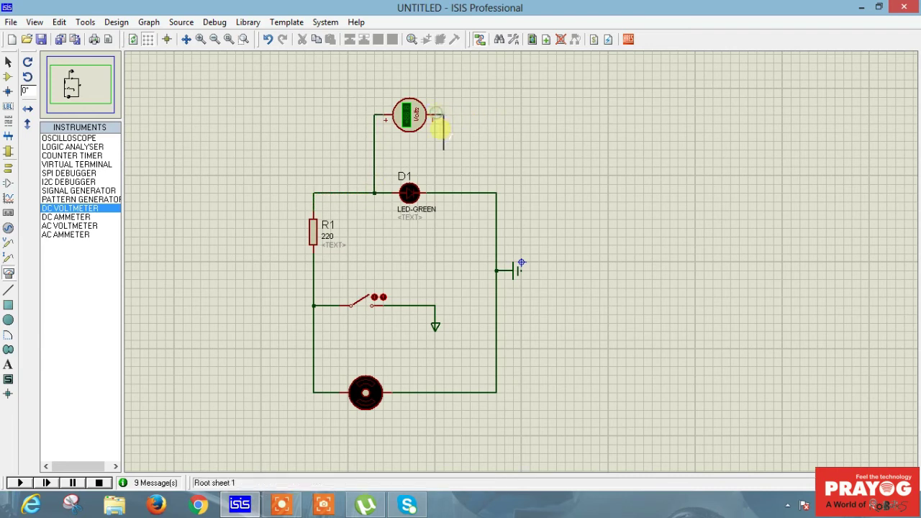
click(453, 193)
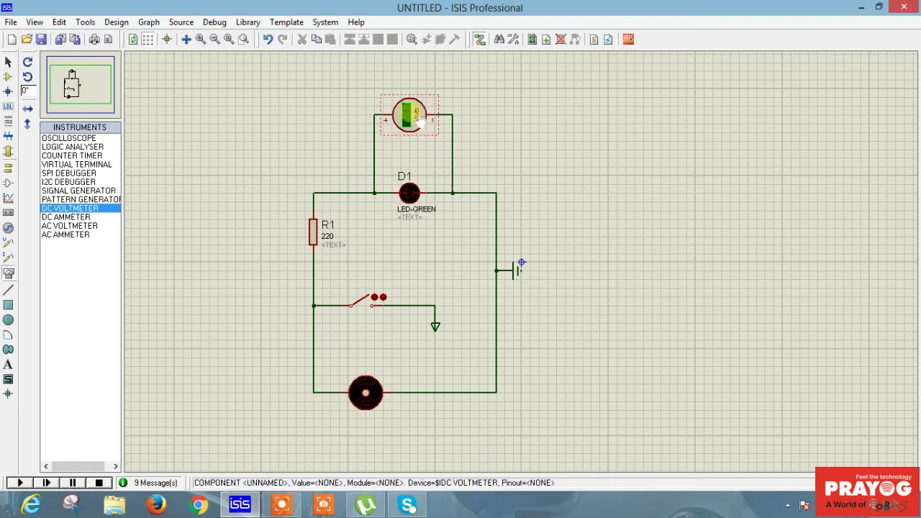
- Place a second DC VOLTMETER below the motor and rotate it until its positive terminal faces left
click(87, 97)
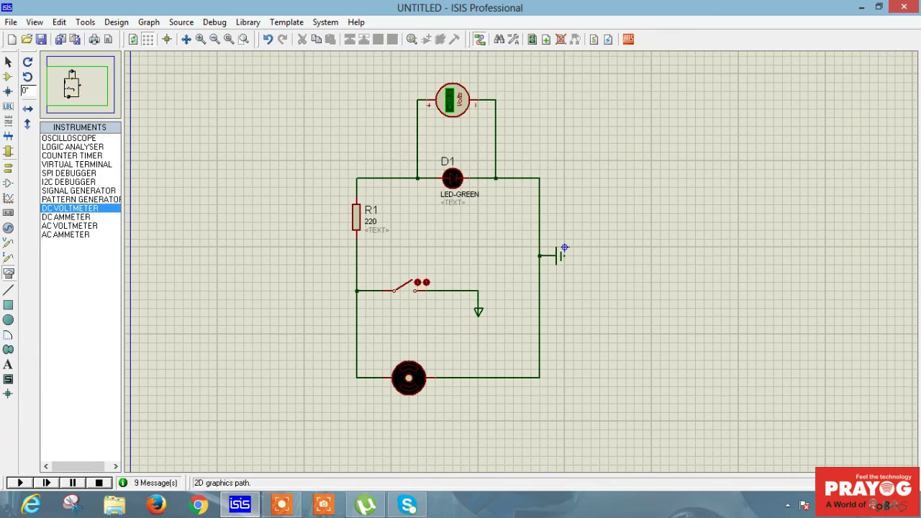
click(104, 209)
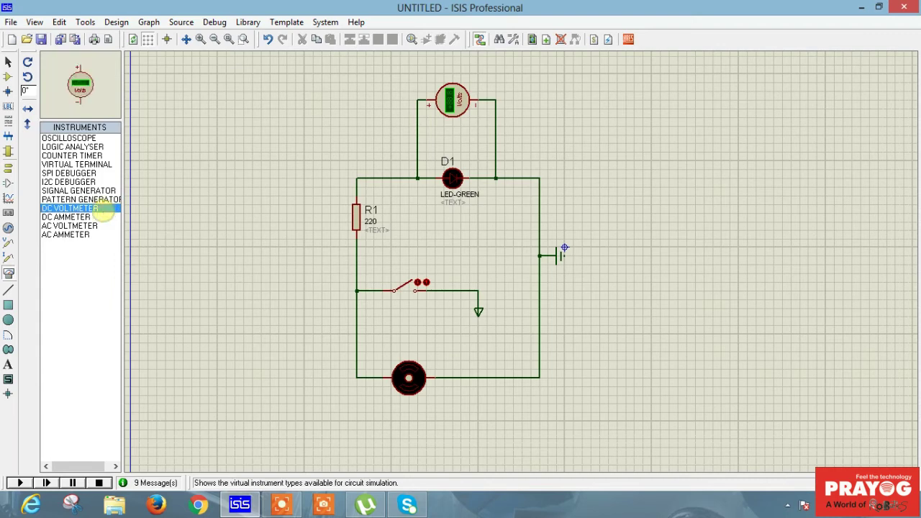
click(479, 437)
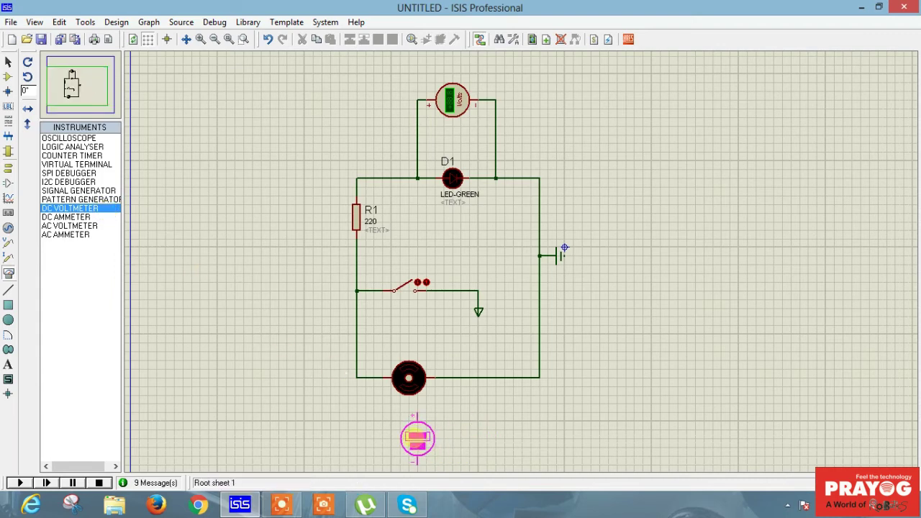
click(408, 437)
right_click(426, 446)
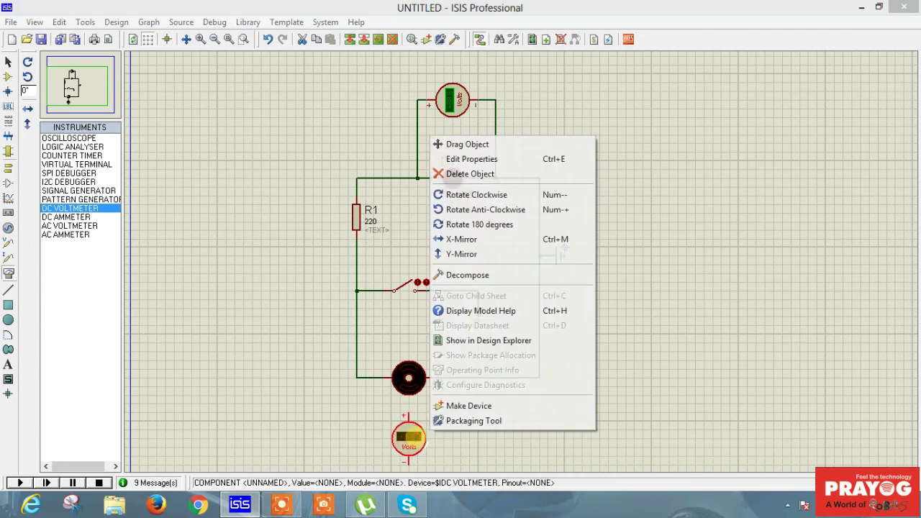
click(461, 200)
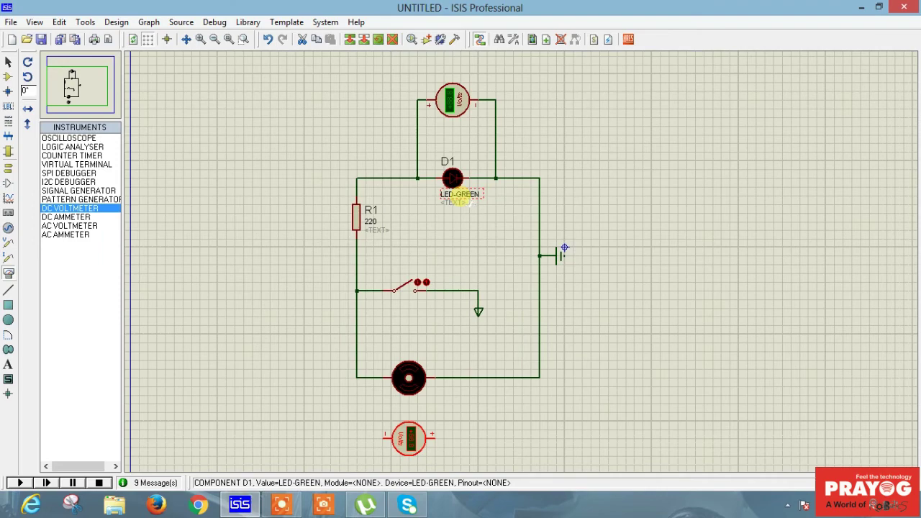
right_click(420, 441)
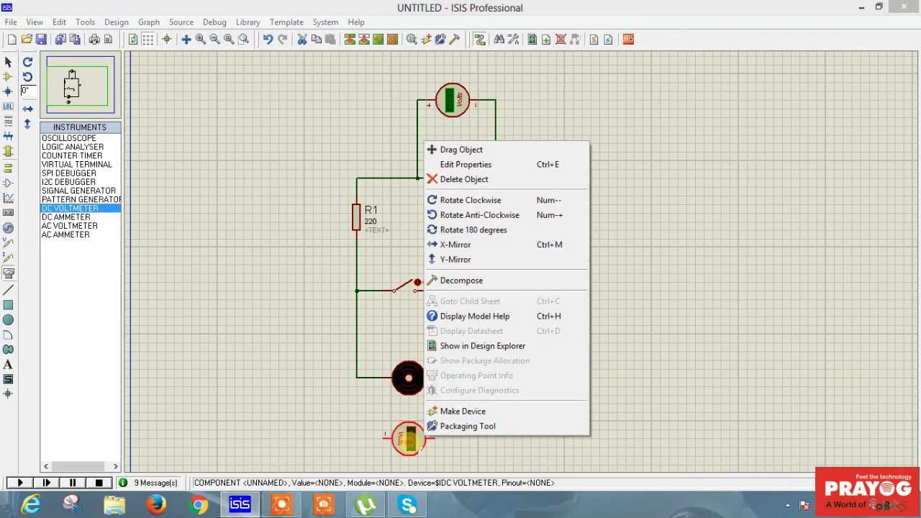
click(481, 201)
right_click(423, 437)
click(472, 196)
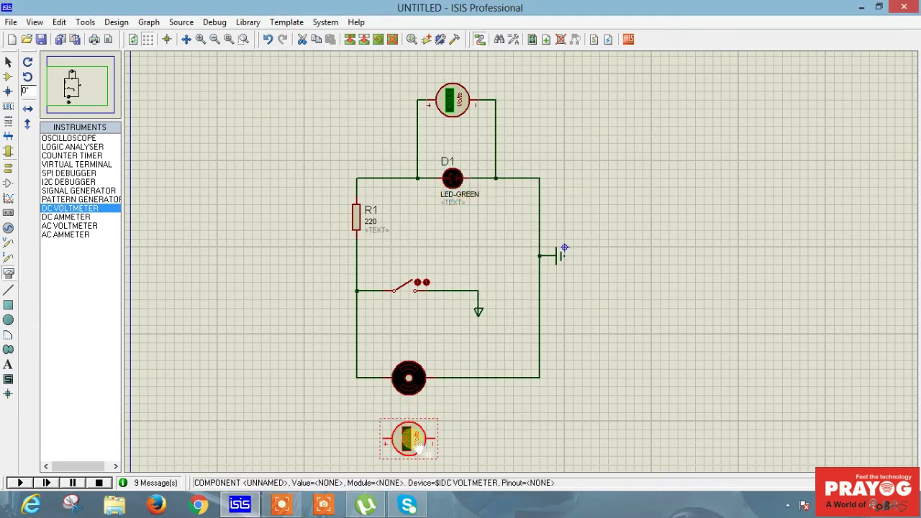
click(361, 442)
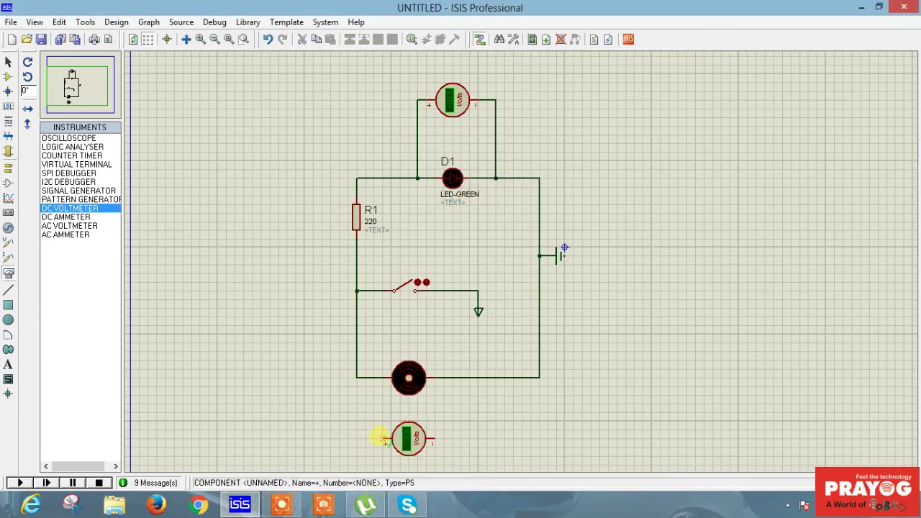
- Wire the second voltmeter's positive and negative terminals across the DC motor
click(374, 378)
click(387, 436)
click(437, 439)
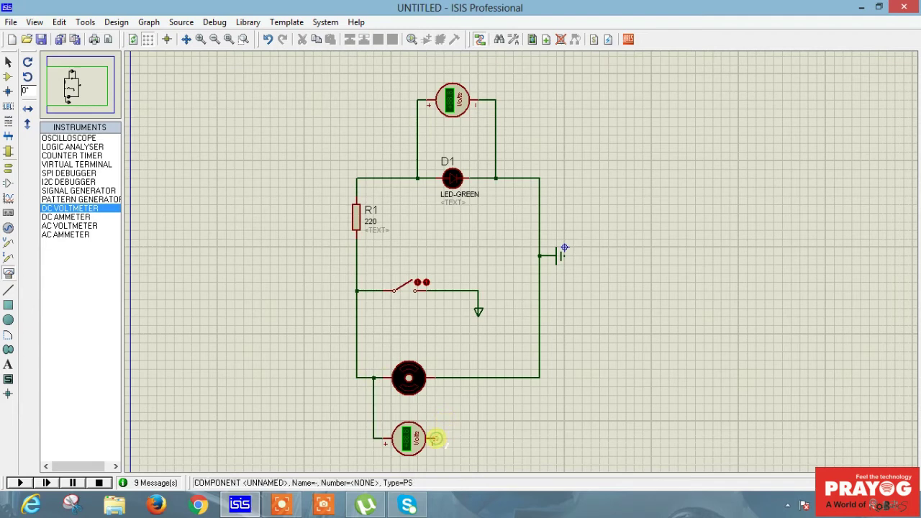
click(476, 378)
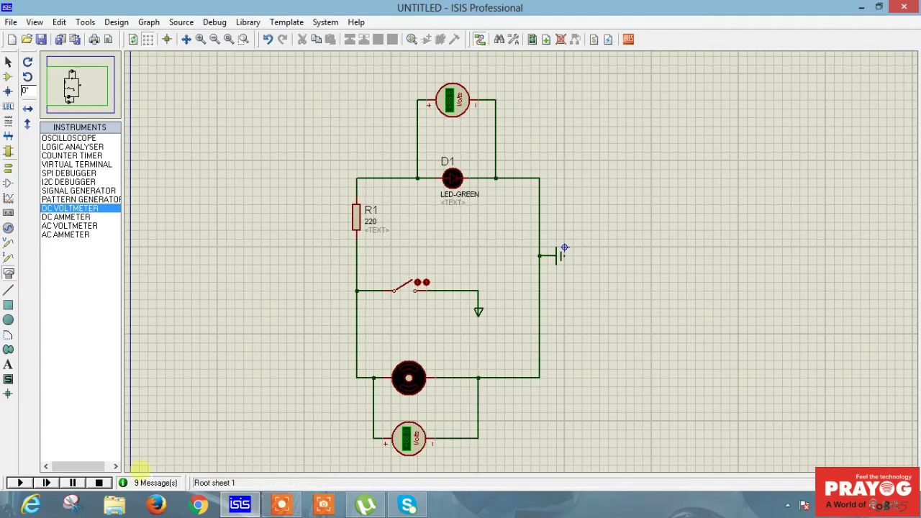
- Run the simulation and close and reopen the switch twice to read the voltages across the LED and the motor
click(22, 483)
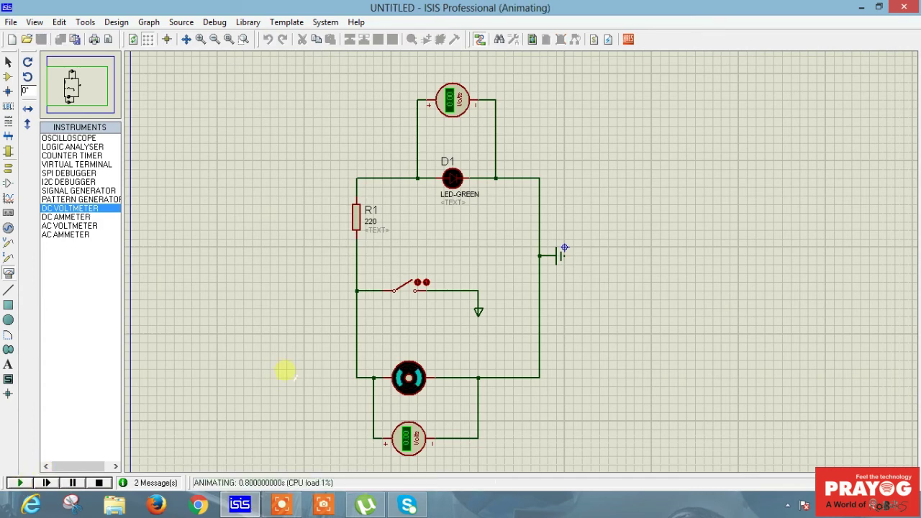
click(420, 295)
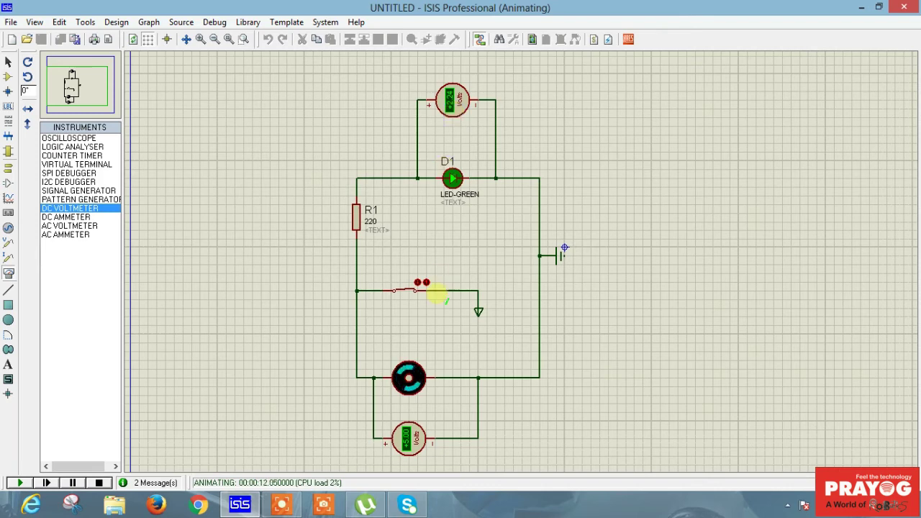
click(425, 296)
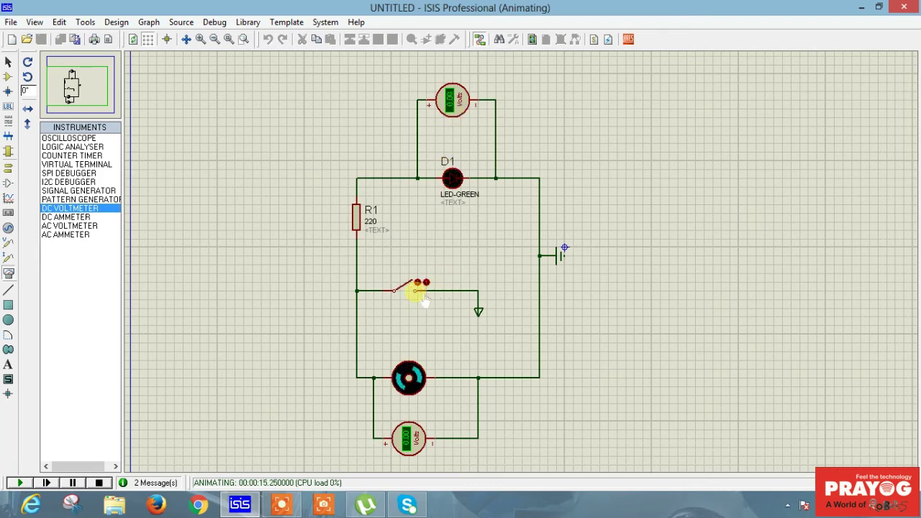
click(424, 299)
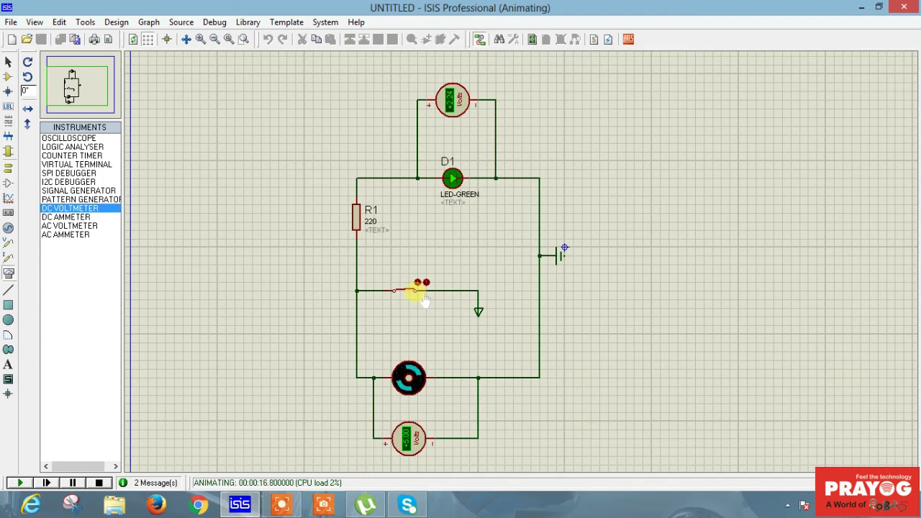
click(424, 299)
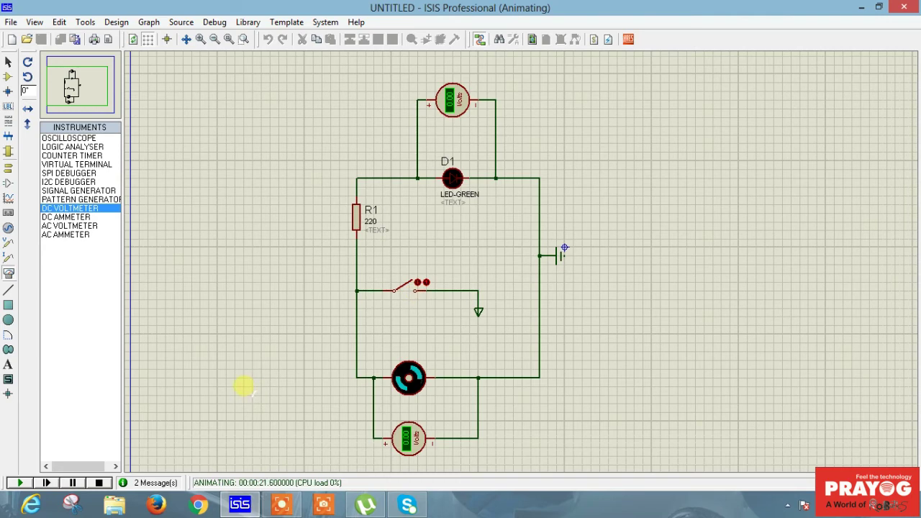
- Stop the simulation and add the 2D graphics text "USE OF MOTOR AND LED VIA SWITCH" to the right of the LED
click(7, 365)
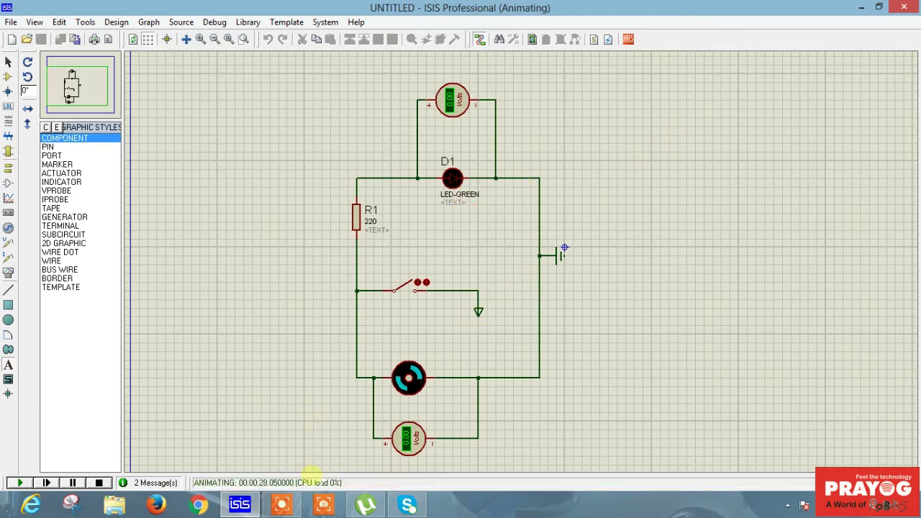
click(98, 482)
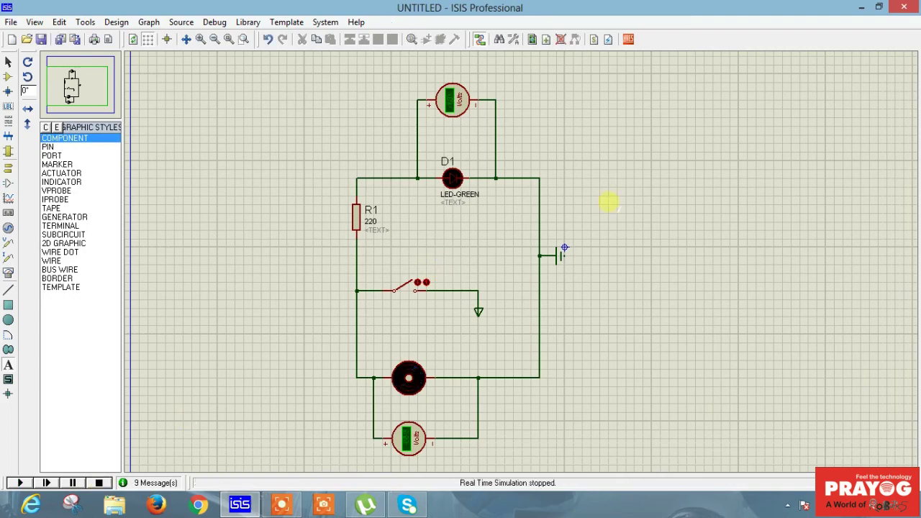
click(635, 186)
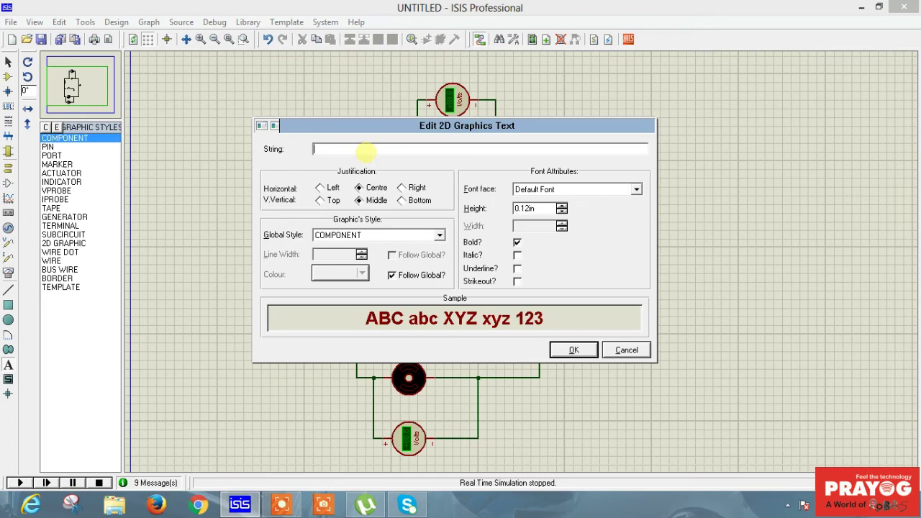
text(USE OF MOTOR AND LED)
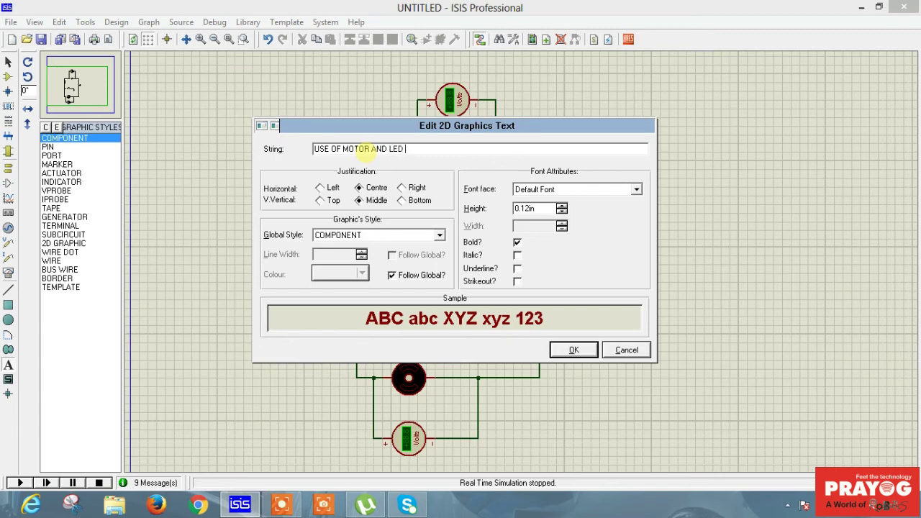
text( VIA SWITCH)
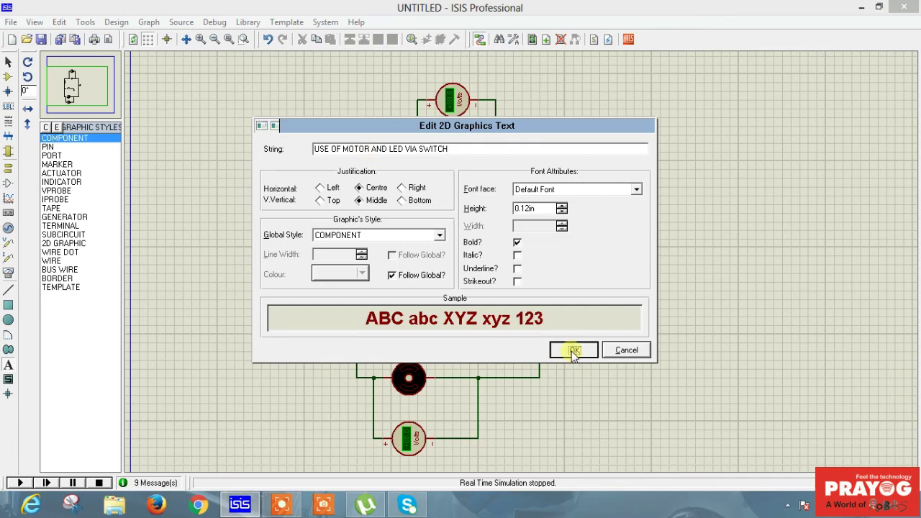
click(573, 349)
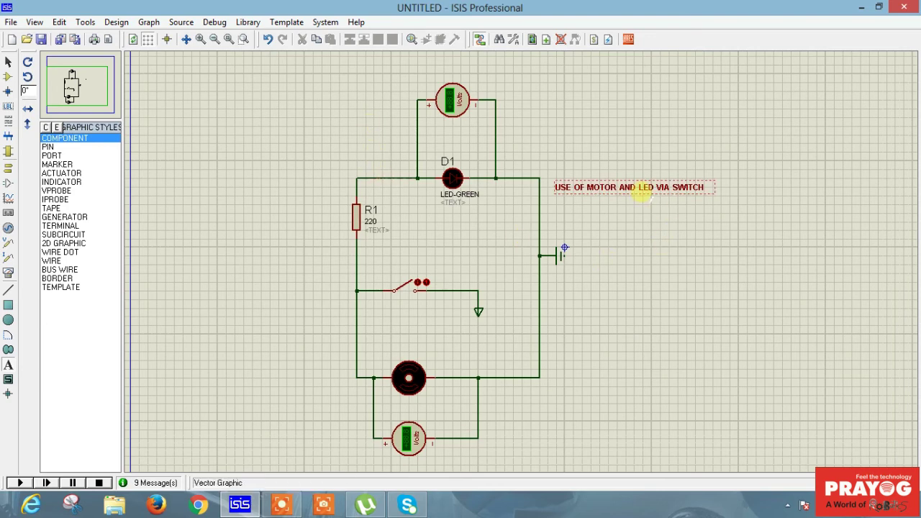
- Move the "USE OF MOTOR AND LED VIA SWITCH" text up to a level between the upper voltmeter and the LED
right_click(638, 186)
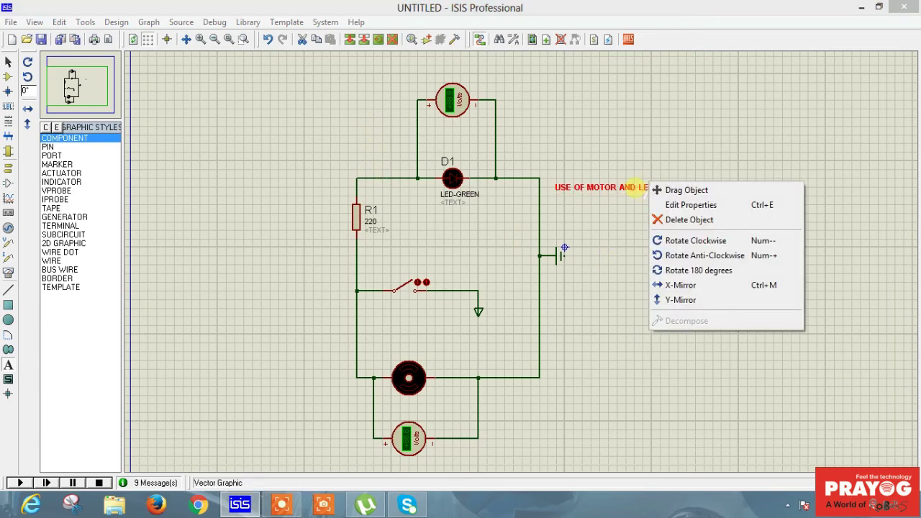
click(676, 189)
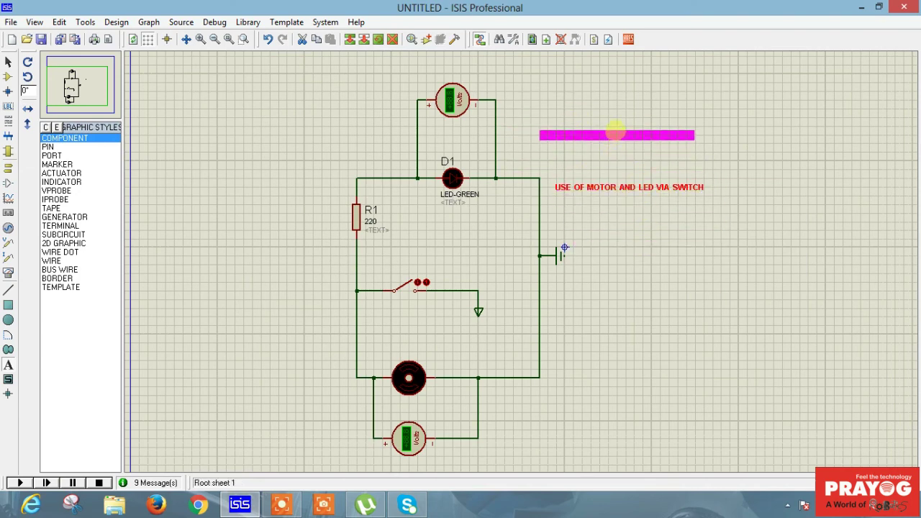
click(611, 136)
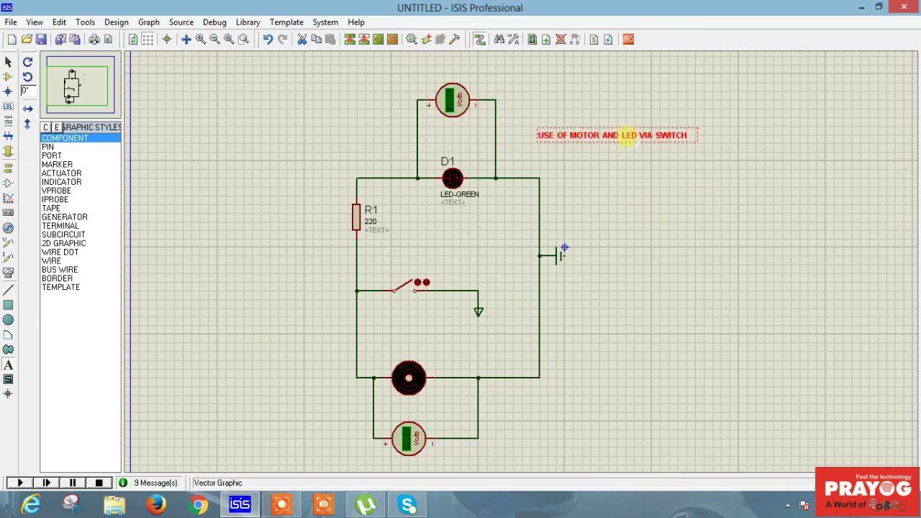
- Increase the font height of the "USE OF MOTOR AND LED VIA SWITCH" text
right_click(627, 137)
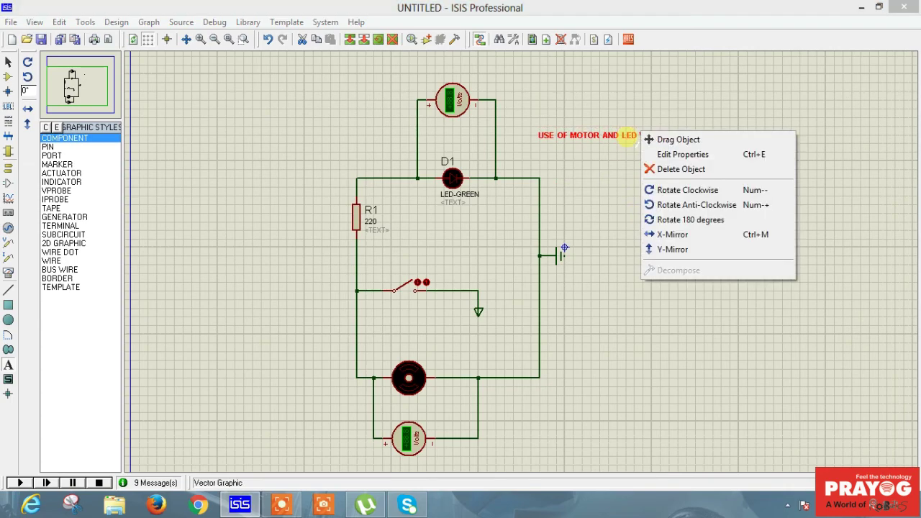
click(670, 158)
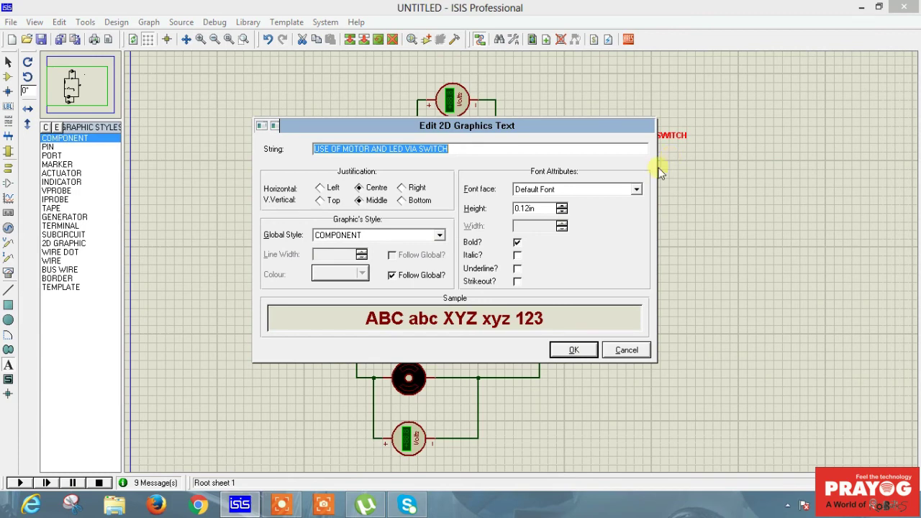
click(561, 205)
click(562, 206)
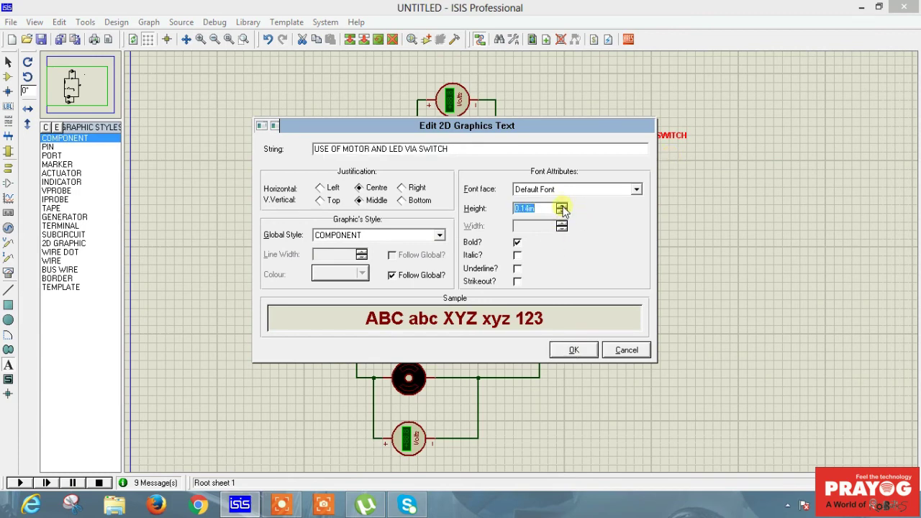
click(561, 205)
click(574, 350)
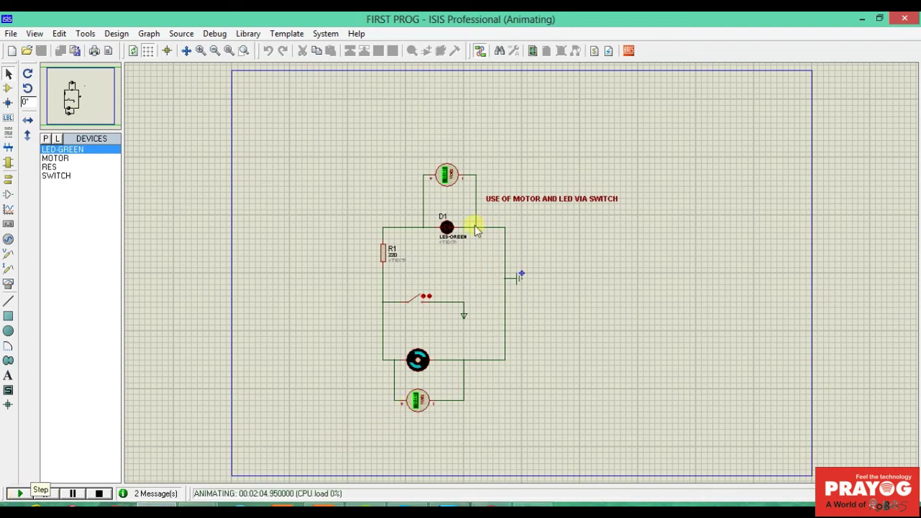
- Close and reopen the switch repeatedly in the running FIRST PROG simulation to check the LED, motor and both voltmeters
click(429, 308)
click(430, 310)
click(429, 309)
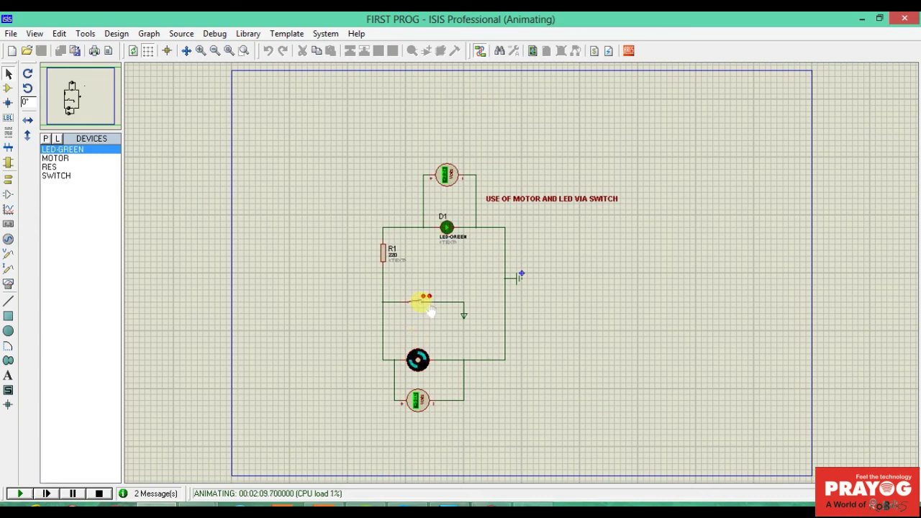
click(430, 310)
click(430, 310)
click(429, 310)
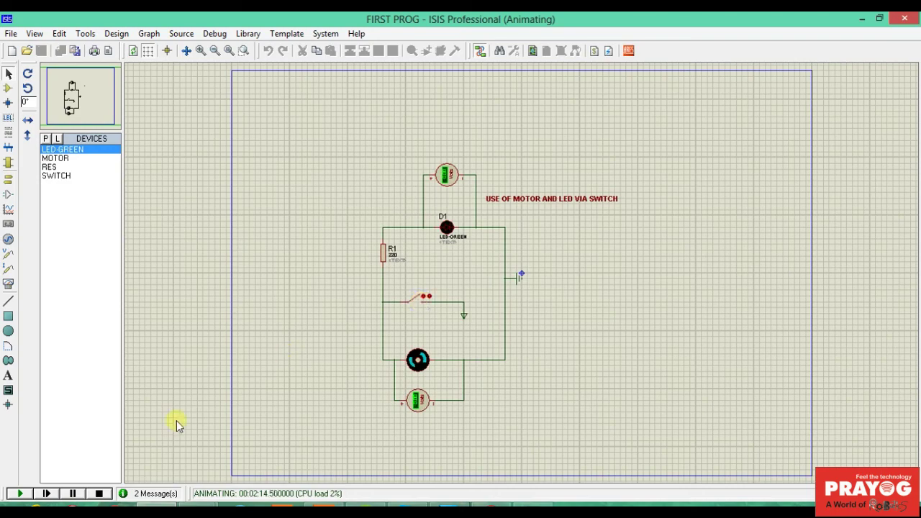
- Stop the running simulation and enlarge the view so the whole circuit and its title text are centred and readable
click(99, 493)
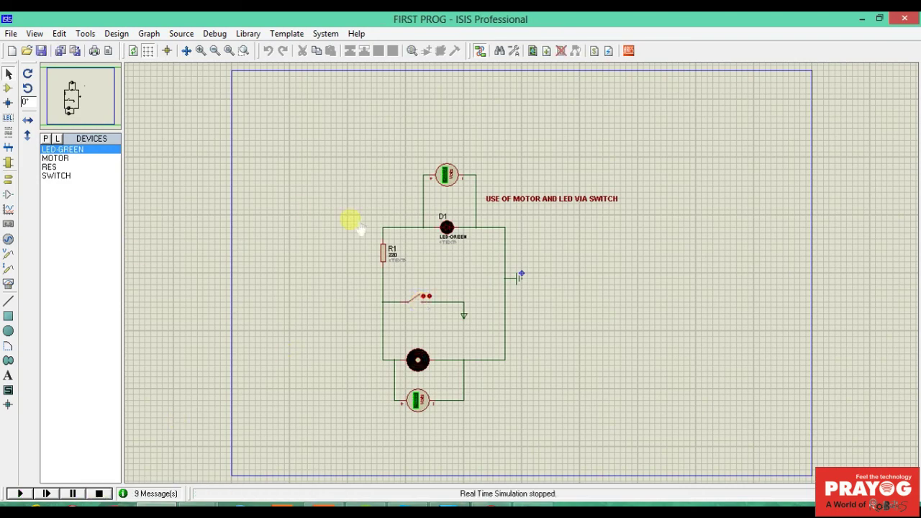
click(81, 101)
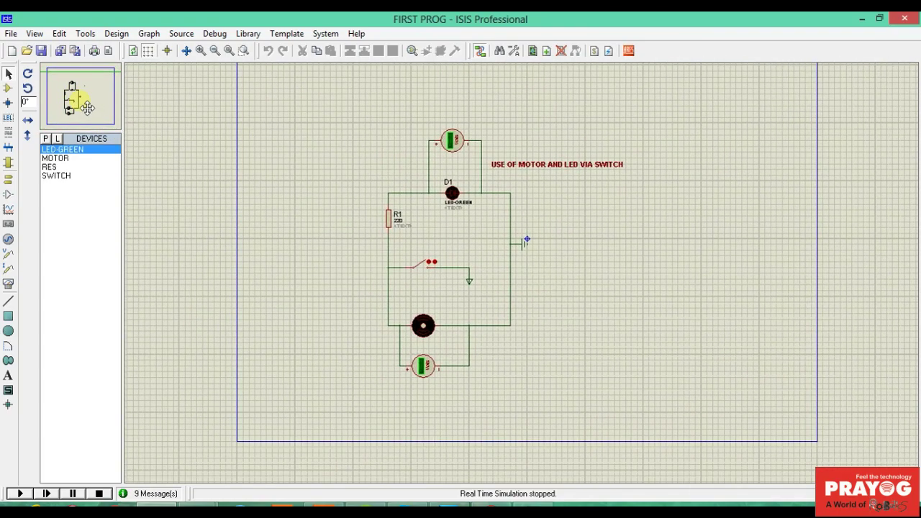
click(85, 104)
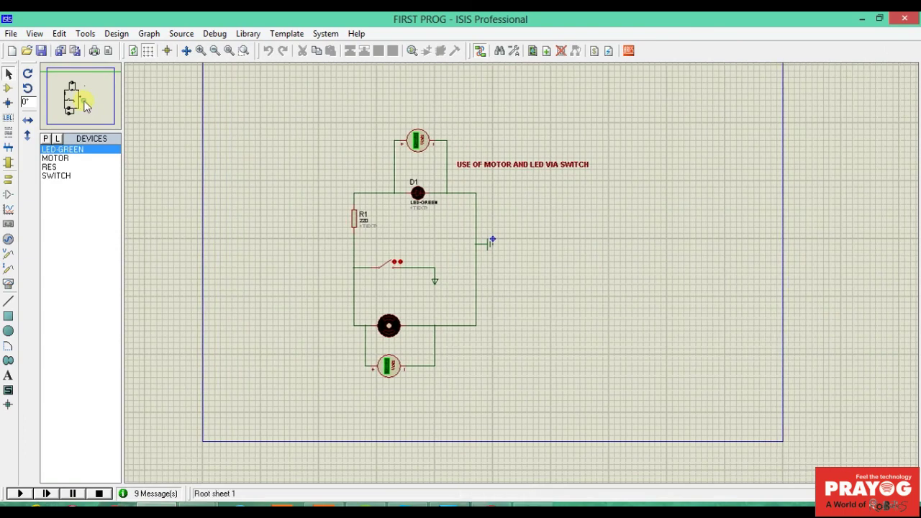
click(201, 50)
click(97, 112)
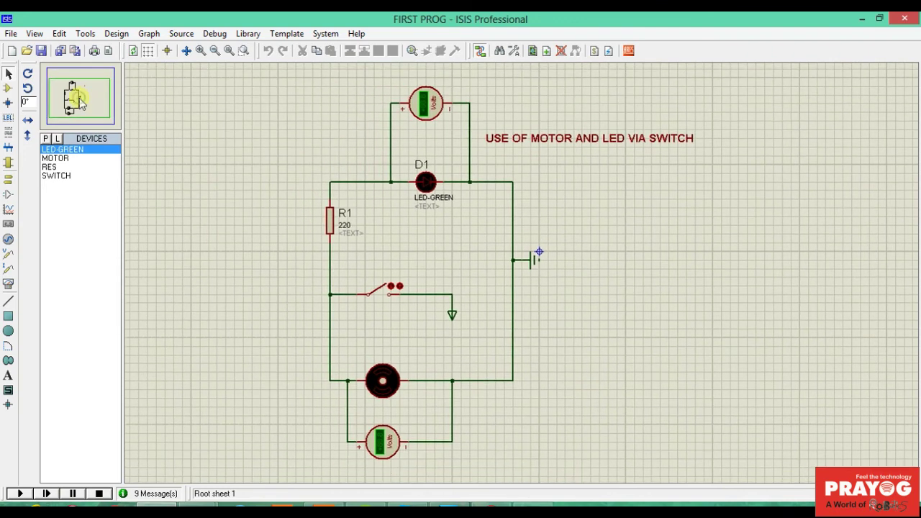
- Restart the simulation and toggle the switch several times, ending closed, to check the LED, motor and both voltmeters
click(19, 494)
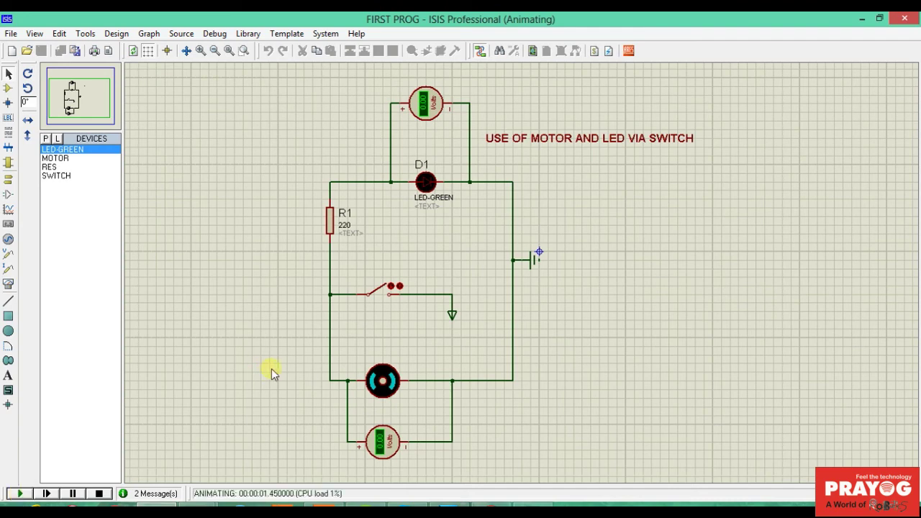
click(390, 295)
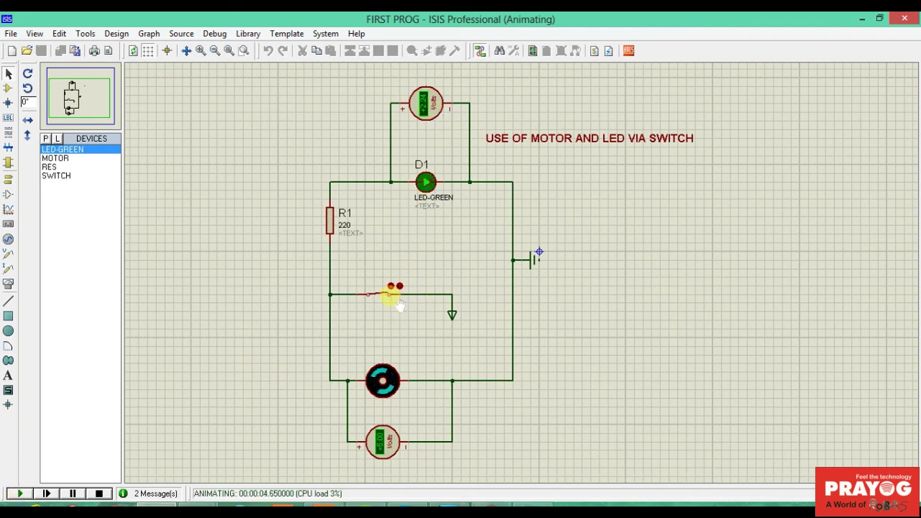
click(394, 297)
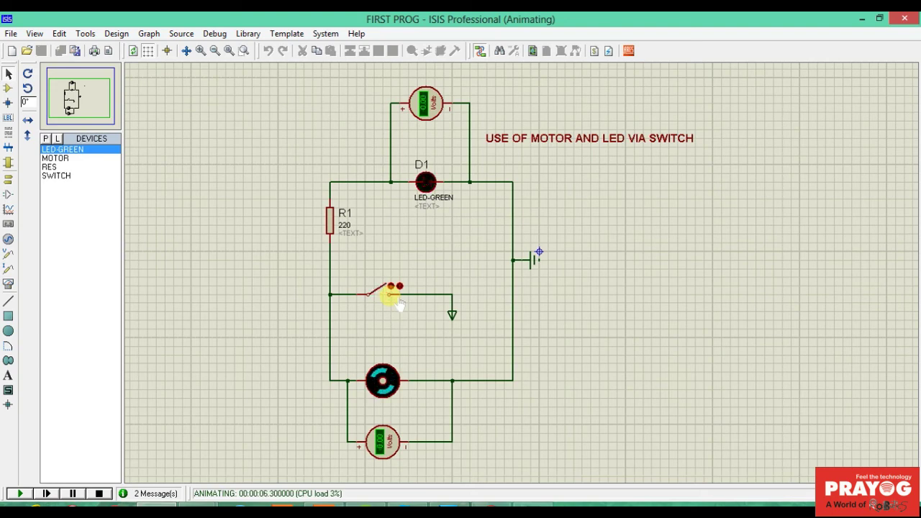
click(392, 296)
click(392, 296)
click(390, 295)
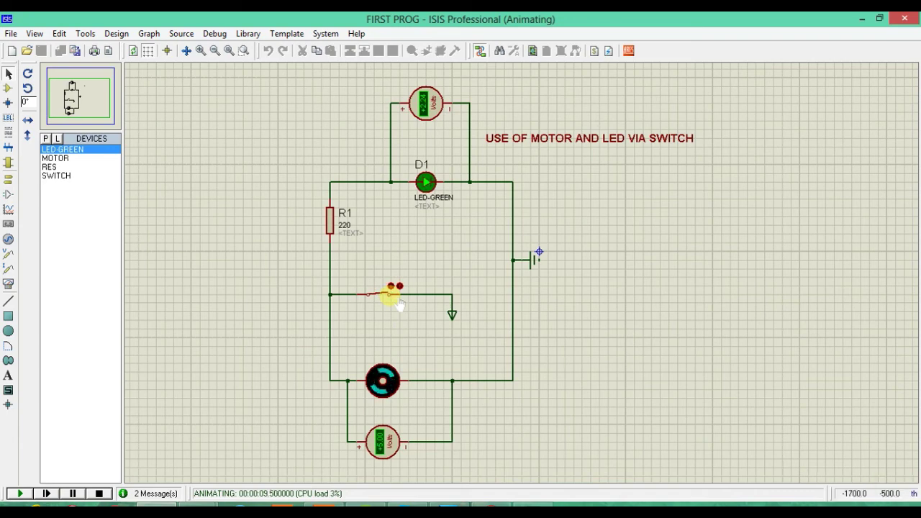